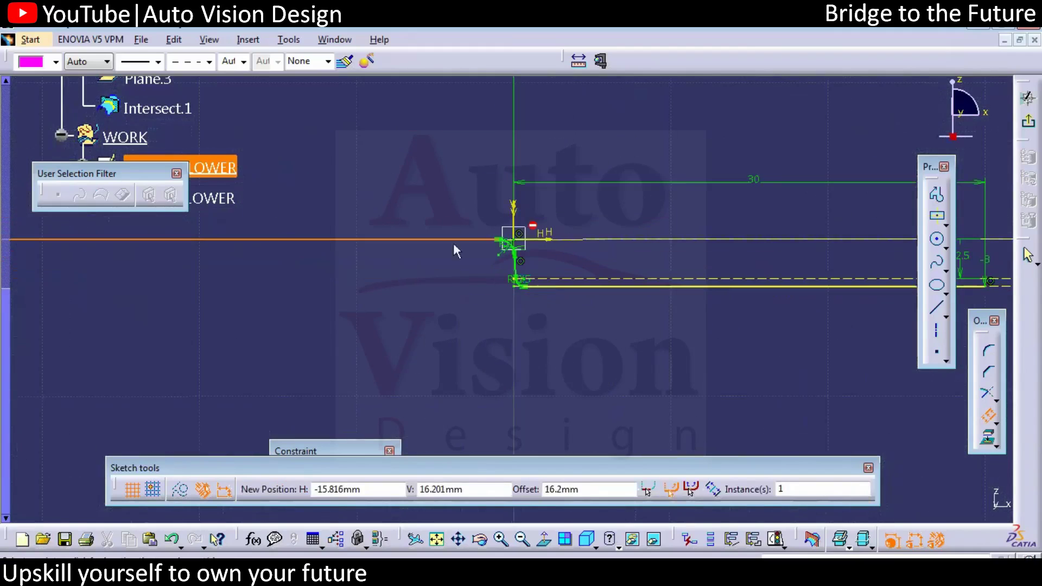
# Step: Select the whole connected profile with Auto Search and offset it 2.5 mm below the original
pyautogui.moveTo(460, 234); pyautogui.dragTo(483, 310, button='middle')
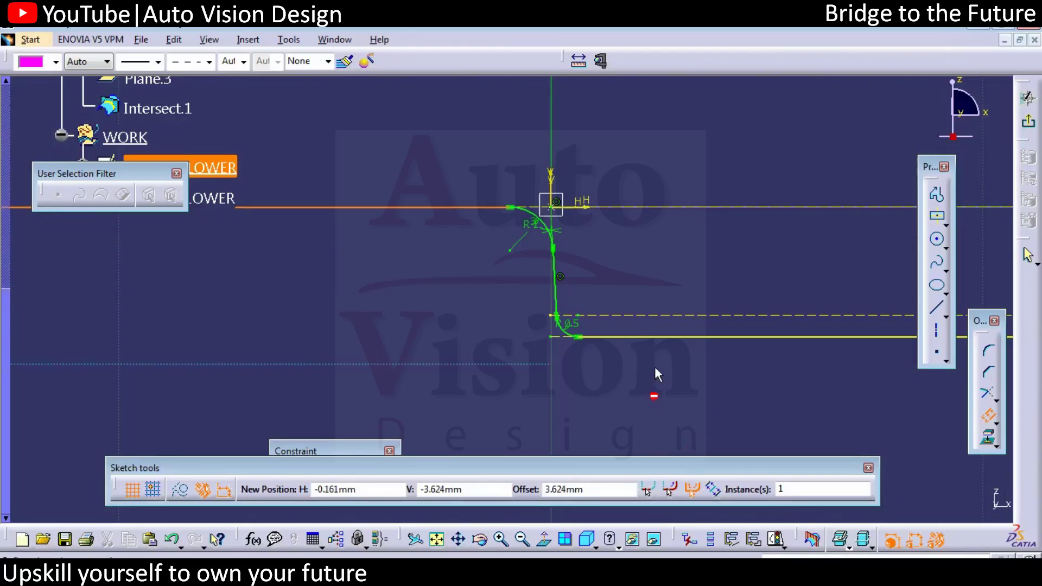
pyautogui.rightClick(641, 334)
pyautogui.moveTo(695, 324)
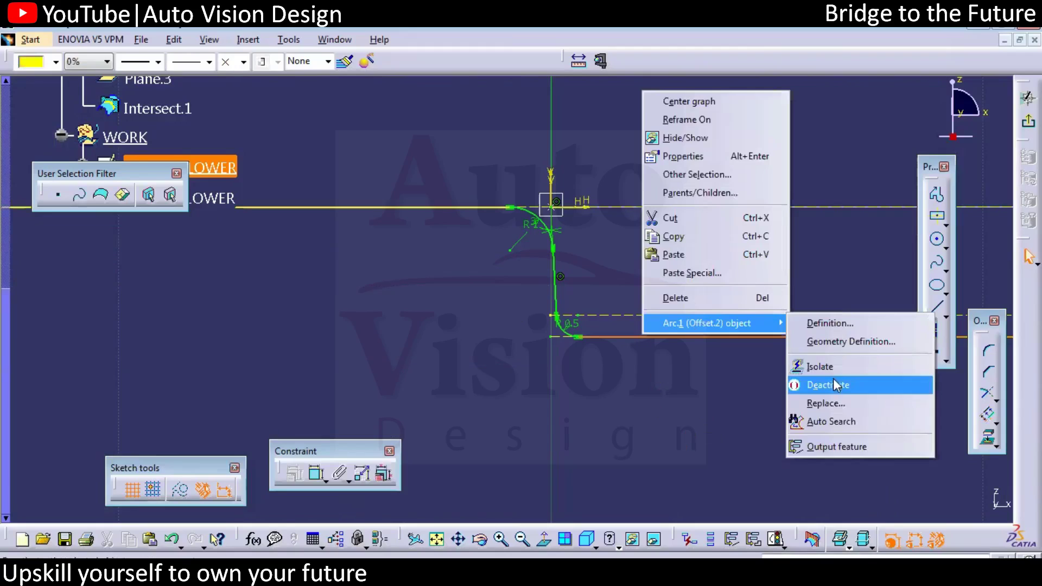
pyautogui.click(856, 425)
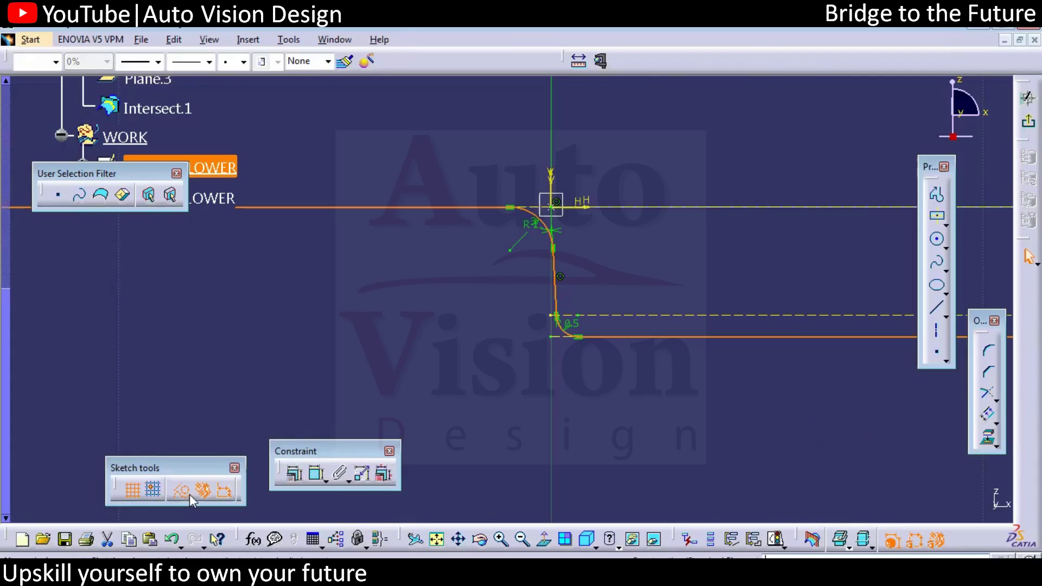
pyautogui.click(997, 420)
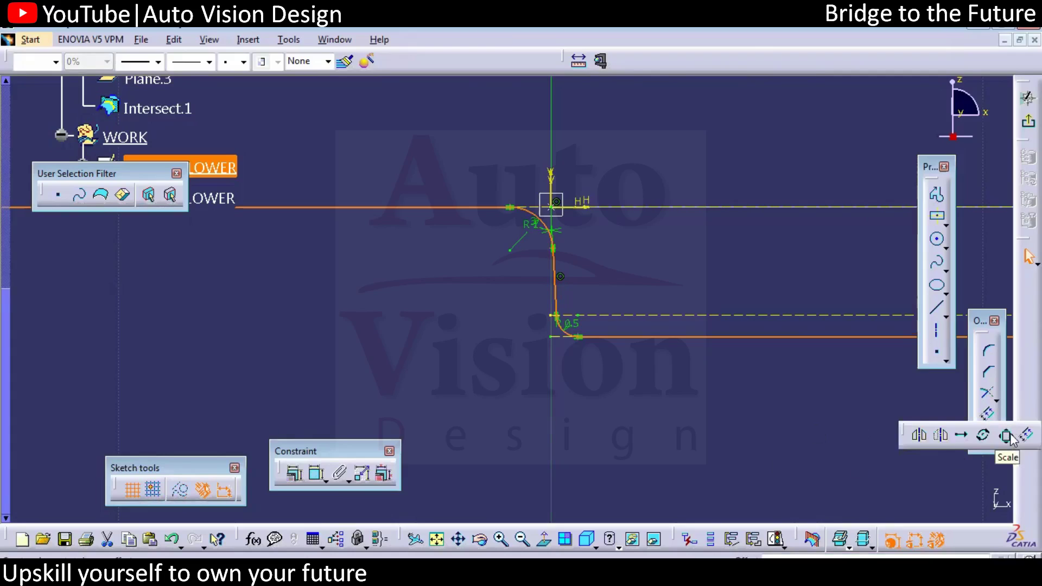
pyautogui.click(1006, 436)
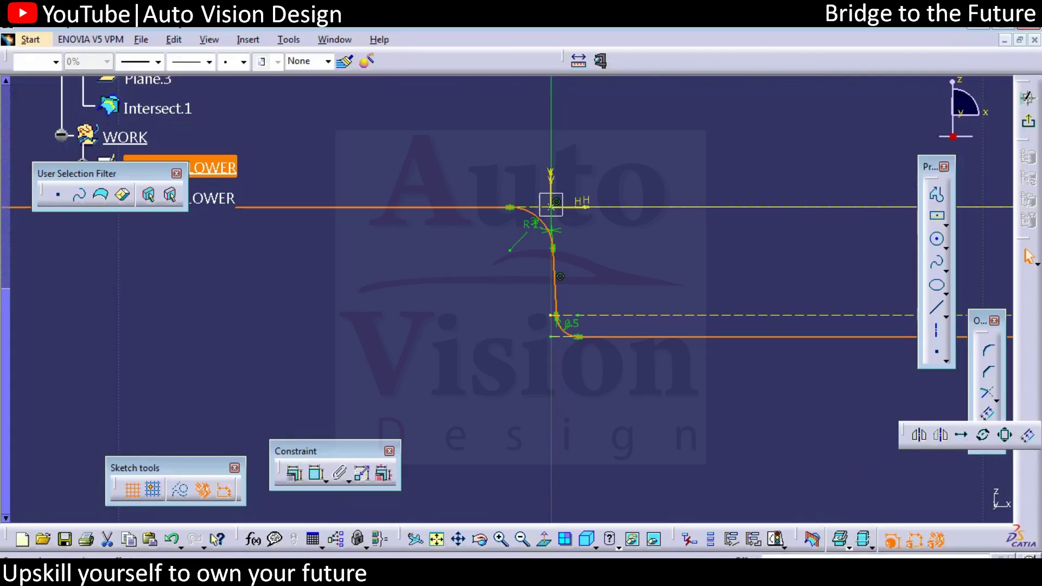
pyautogui.click(655, 344)
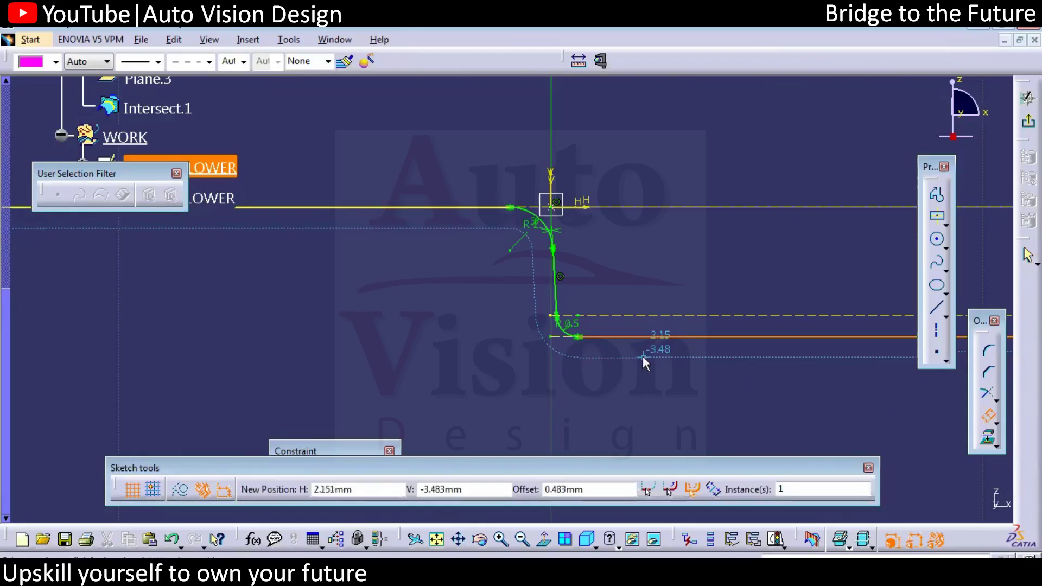
pyautogui.moveTo(604, 488); pyautogui.dragTo(519, 491)
pyautogui.write('2.5')
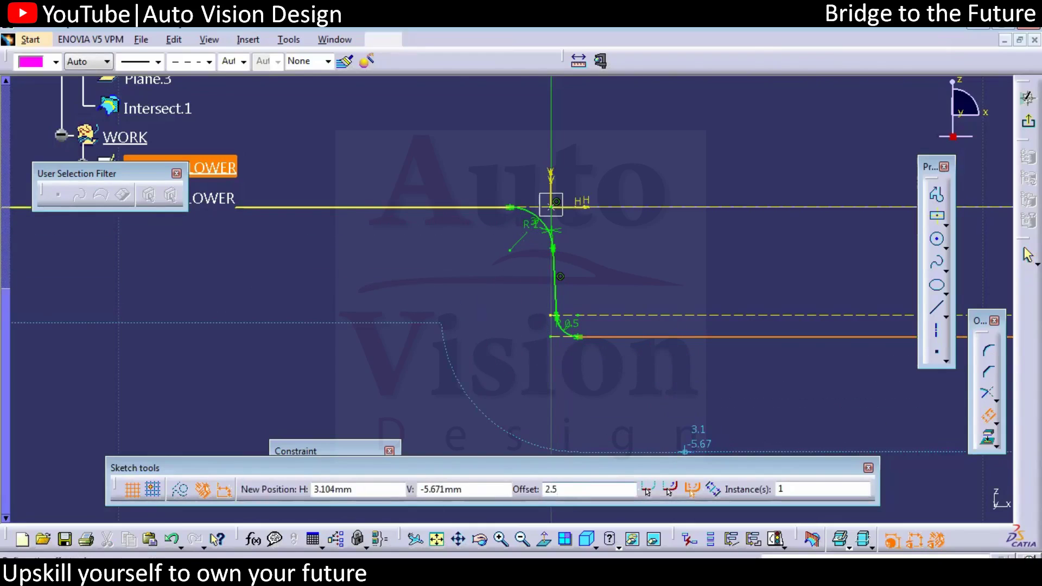
pyautogui.press('Return')
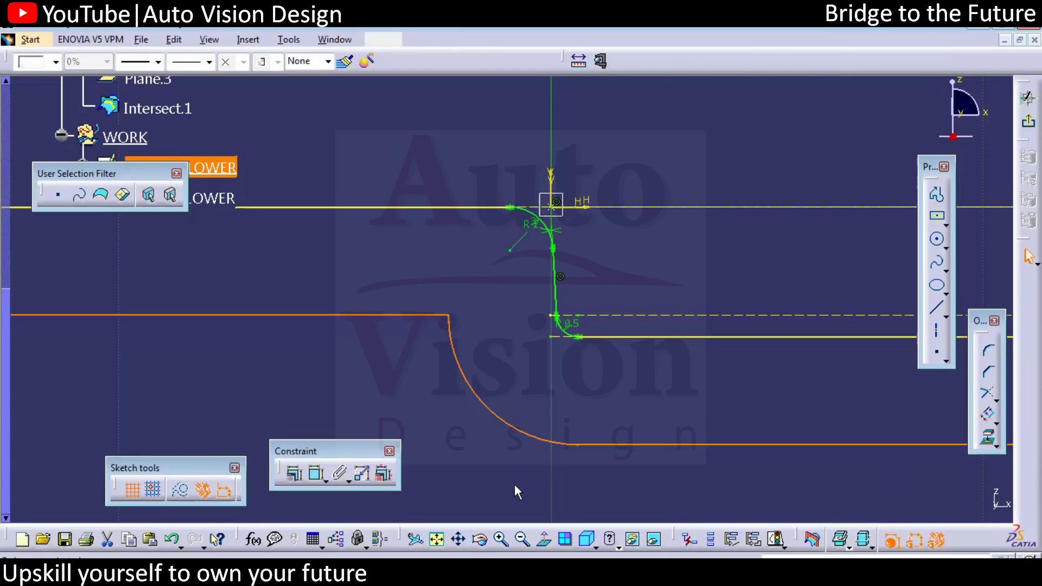
# Step: Dimension the distance between the lower horizontal offset line and the original line above it
pyautogui.moveTo(636, 378)
pyautogui.mouseDown(button='middle')
pyautogui.moveTo(702, 422)
pyautogui.moveTo(475, 402)
pyautogui.moveTo(548, 323)
pyautogui.mouseUp(button='middle')
pyautogui.click(750, 341)
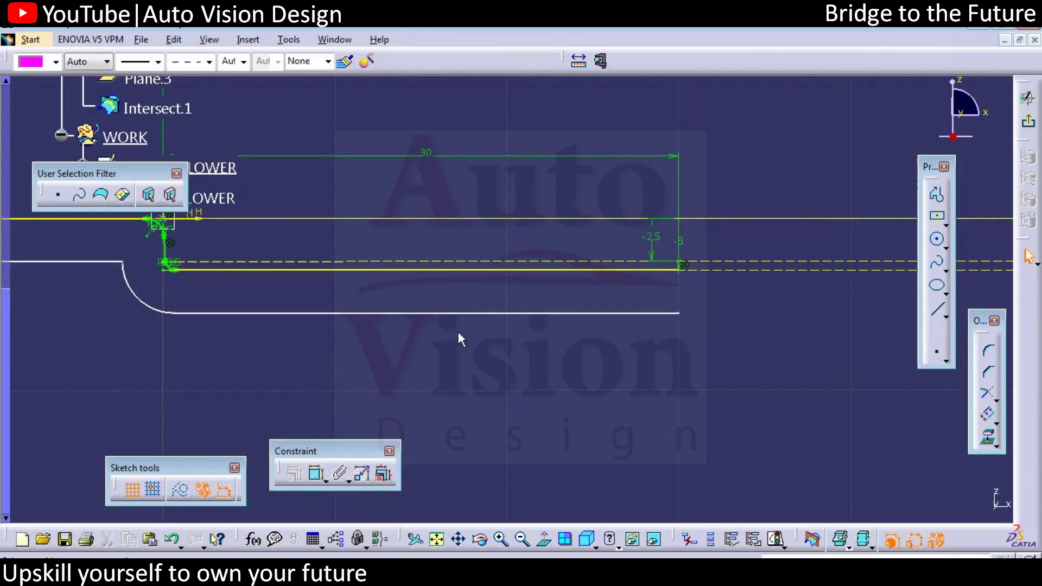
pyautogui.click(477, 314)
pyautogui.click(466, 272)
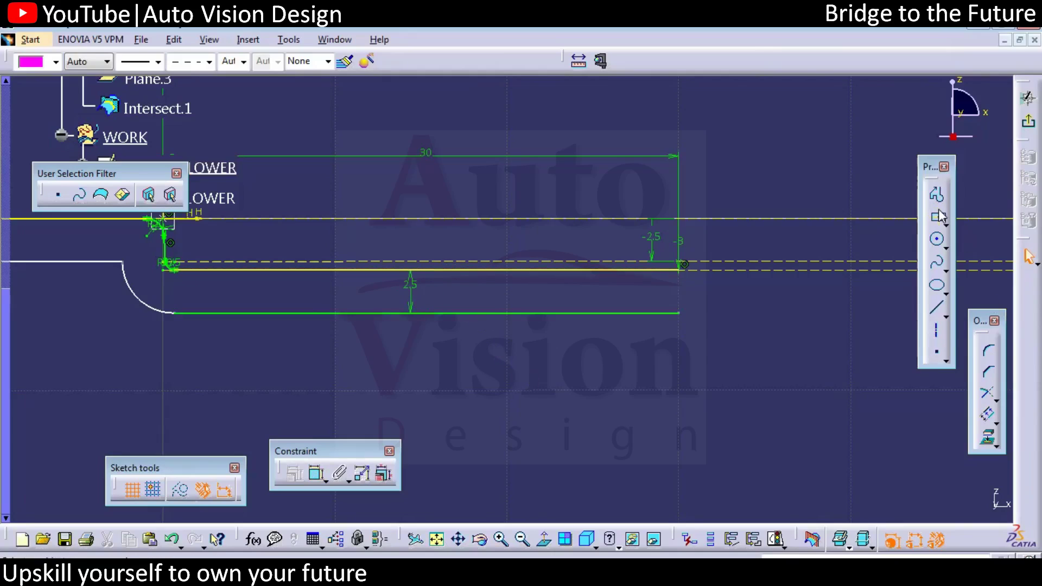
# Step: Draw a slanted line from the free end of the original lower line across and past the offset line
pyautogui.click(934, 311)
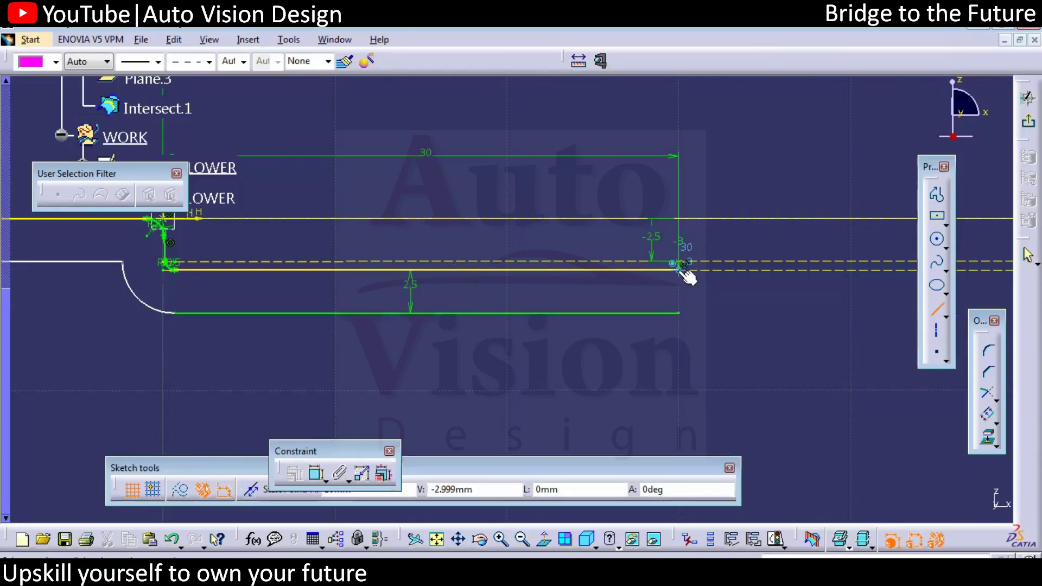
pyautogui.click(657, 352)
pyautogui.click(679, 269)
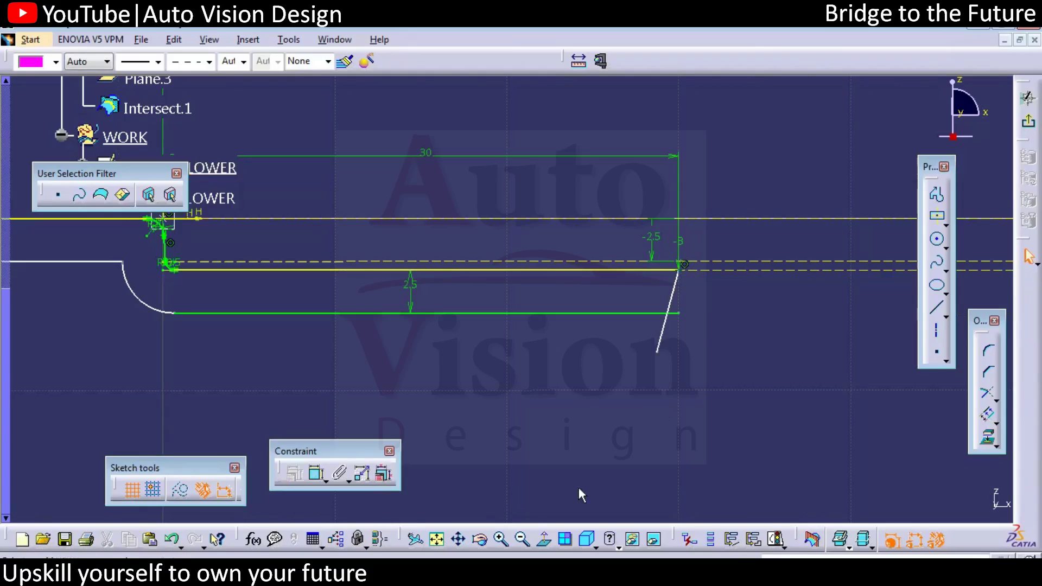
# Step: Add an angle constraint between the slanted end line and the vertical axis and set it to 0.5 degrees
pyautogui.click(312, 471)
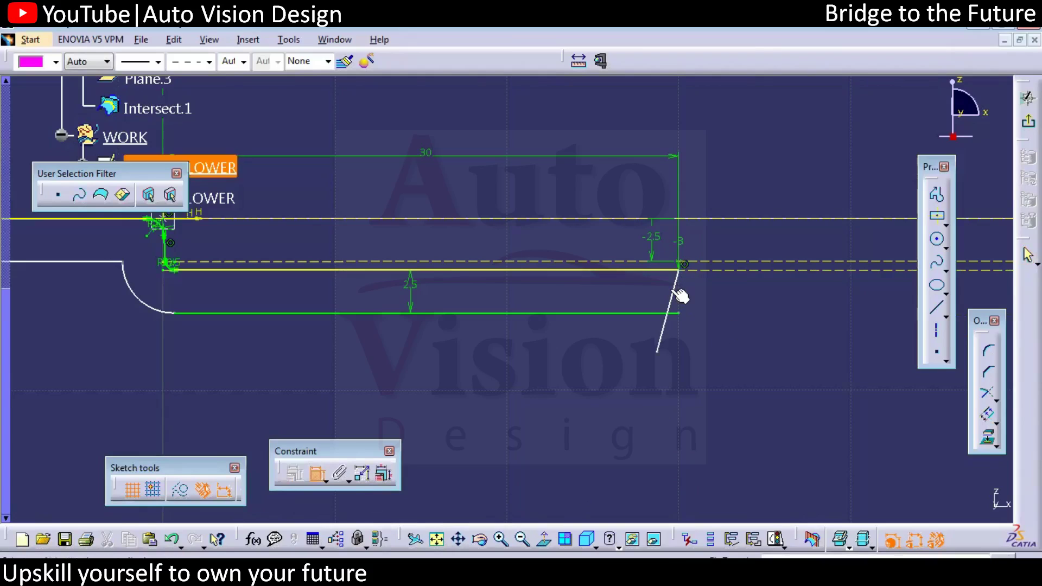
pyautogui.click(676, 292)
pyautogui.keyDown('ctrl'); pyautogui.moveTo(676, 291); pyautogui.dragTo(652, 348, button='middle'); pyautogui.keyUp('ctrl')
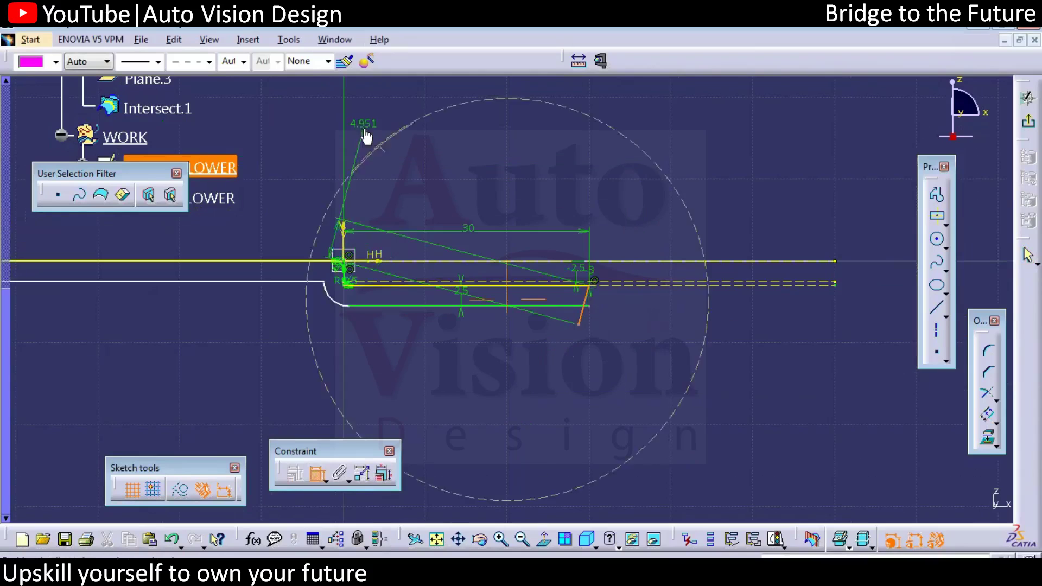
pyautogui.keyDown('ctrl'); pyautogui.moveTo(363, 131); pyautogui.dragTo(405, 164, button='middle'); pyautogui.keyUp('ctrl')
pyautogui.click(433, 136)
pyautogui.click(500, 323)
pyautogui.doubleClick(507, 320)
pyautogui.write('.5')
pyautogui.press('Return')
# Step: Trim the end line so that it stops at the lower offset line
pyautogui.moveTo(548, 465)
pyautogui.keyDown('ctrl'); pyautogui.mouseDown(button='middle')
pyautogui.moveTo(574, 395)
pyautogui.moveTo(812, 357)
pyautogui.mouseUp(button='middle'); pyautogui.keyUp('ctrl')
pyautogui.click(812, 356)
pyautogui.click(985, 395)
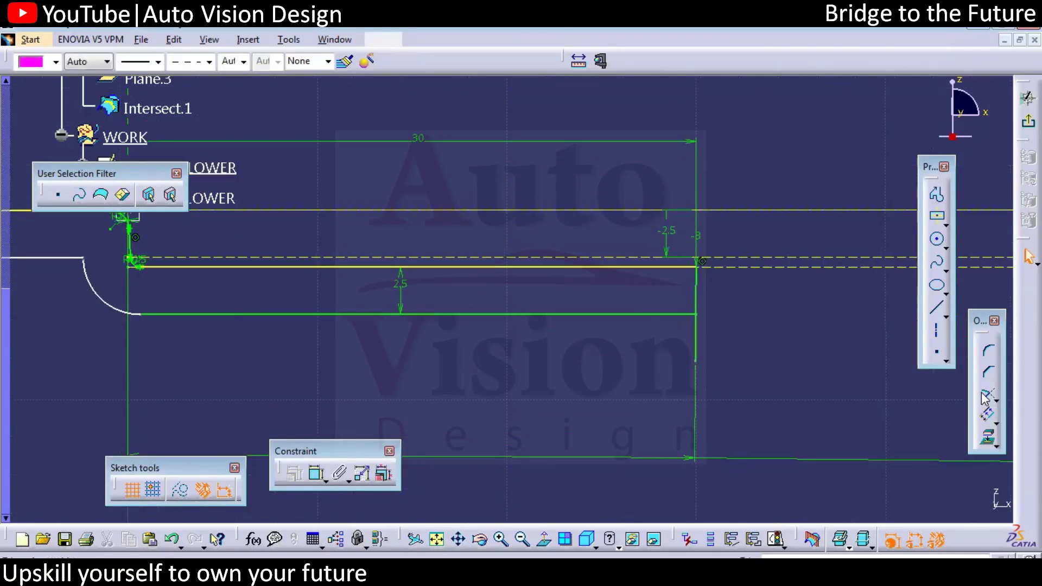
pyautogui.click(693, 286)
# Step: Dimension the radius of the offset arc below the sketch origin
pyautogui.keyDown('ctrl'); pyautogui.moveTo(793, 435); pyautogui.dragTo(776, 473, button='middle'); pyautogui.keyUp('ctrl')
pyautogui.moveTo(433, 393)
pyautogui.mouseDown(button='middle')
pyautogui.moveTo(563, 389)
pyautogui.moveTo(742, 406)
pyautogui.mouseUp(button='middle')
pyautogui.keyDown('ctrl'); pyautogui.moveTo(532, 388); pyautogui.dragTo(526, 410, button='middle'); pyautogui.keyUp('ctrl')
pyautogui.moveTo(480, 372); pyautogui.dragTo(740, 386, button='middle')
pyautogui.moveTo(242, 377); pyautogui.dragTo(690, 370, button='middle')
pyautogui.keyDown('ctrl'); pyautogui.moveTo(634, 394); pyautogui.dragTo(637, 404, button='middle'); pyautogui.keyUp('ctrl')
pyautogui.moveTo(702, 409); pyautogui.dragTo(604, 351, button='middle')
pyautogui.moveTo(896, 363)
pyautogui.mouseDown(button='middle')
pyautogui.moveTo(503, 376)
pyautogui.moveTo(521, 305)
pyautogui.mouseUp(button='middle')
pyautogui.moveTo(706, 329)
pyautogui.mouseDown(button='middle')
pyautogui.moveTo(582, 342)
pyautogui.moveTo(652, 400)
pyautogui.mouseUp(button='middle')
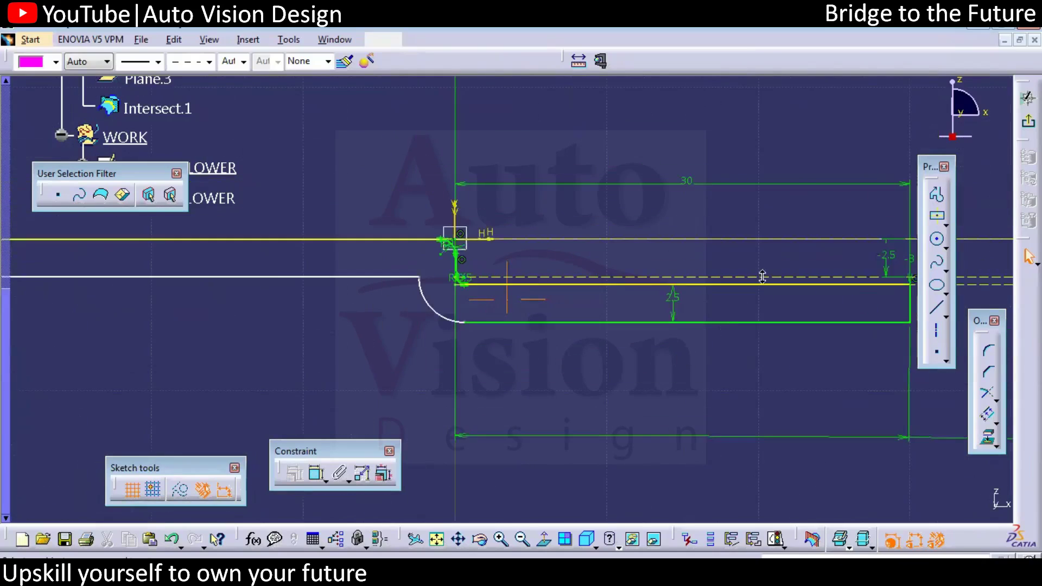
pyautogui.keyDown('ctrl'); pyautogui.moveTo(763, 277); pyautogui.dragTo(779, 247, button='middle'); pyautogui.keyUp('ctrl')
pyautogui.keyDown('ctrl'); pyautogui.moveTo(699, 308); pyautogui.dragTo(701, 298, button='middle'); pyautogui.keyUp('ctrl')
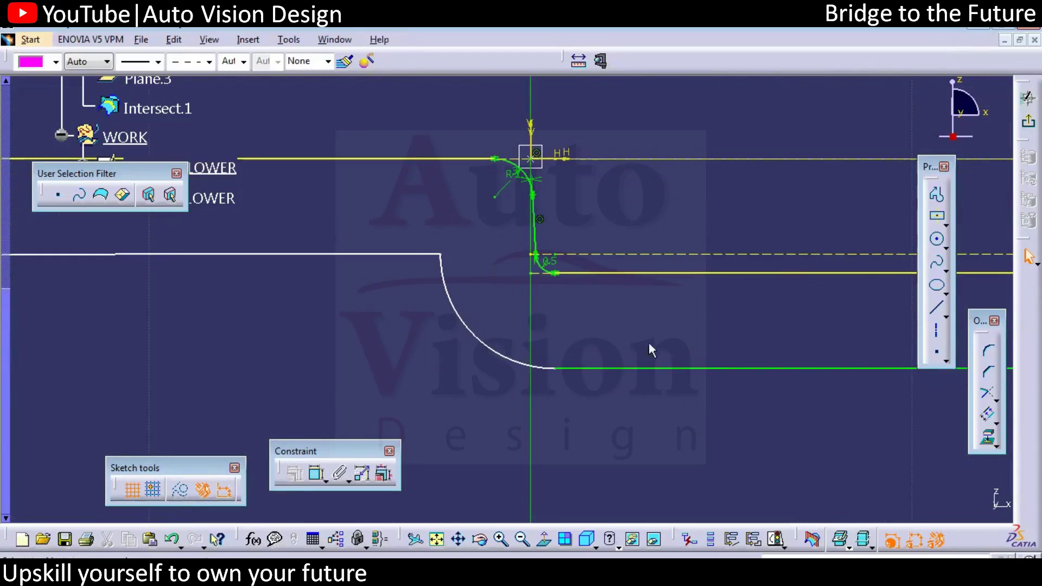
pyautogui.click(308, 475)
pyautogui.click(483, 341)
pyautogui.click(501, 308)
# Step: Constrain the R 3 offset arc to be tangent to the lower horizontal offset line
pyautogui.click(515, 362)
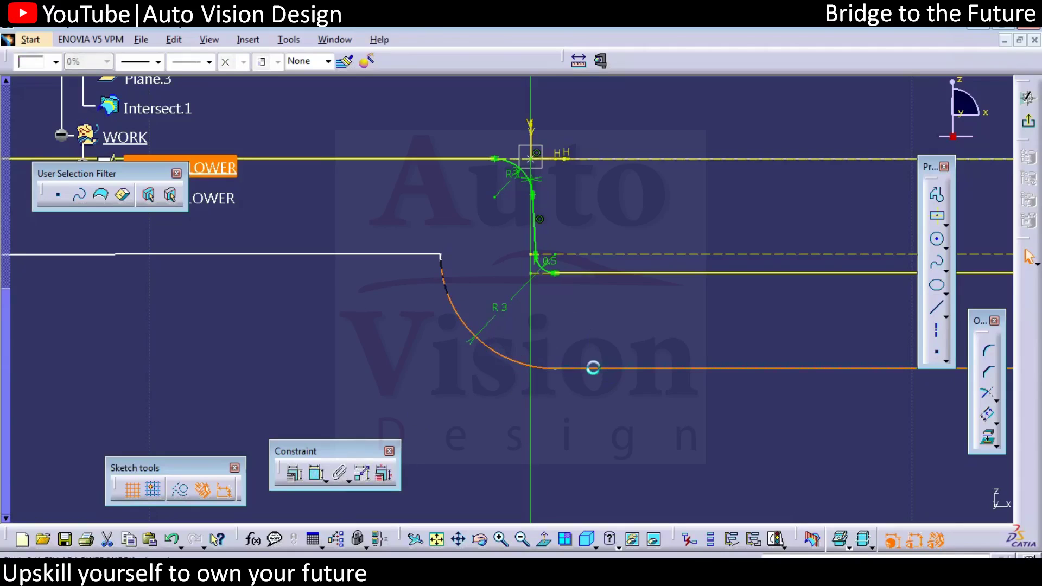
pyautogui.rightClick(594, 367)
pyautogui.moveTo(679, 356)
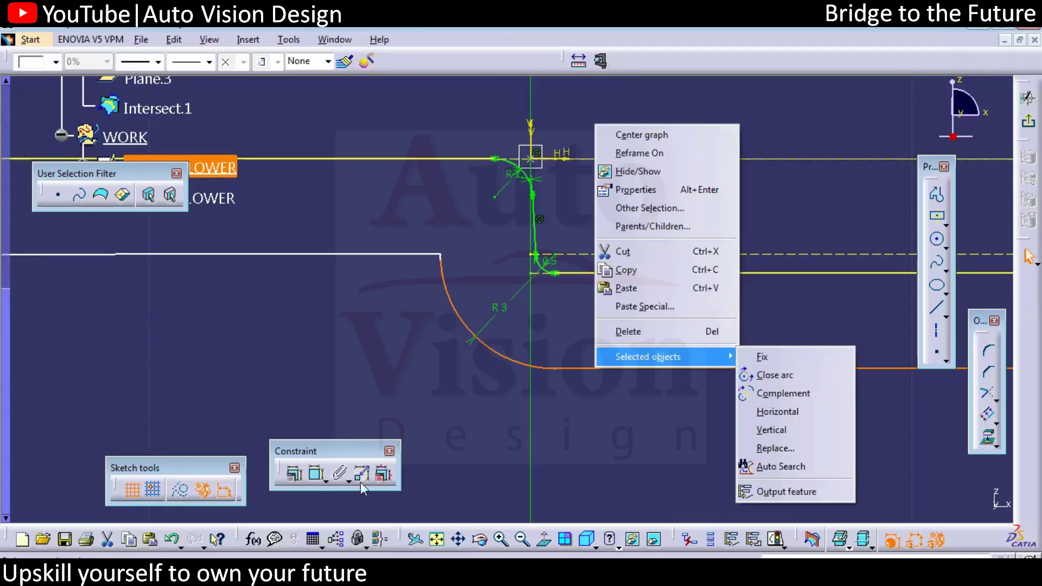
pyautogui.click(294, 476)
pyautogui.click(294, 476)
pyautogui.click(929, 389)
pyautogui.click(916, 500)
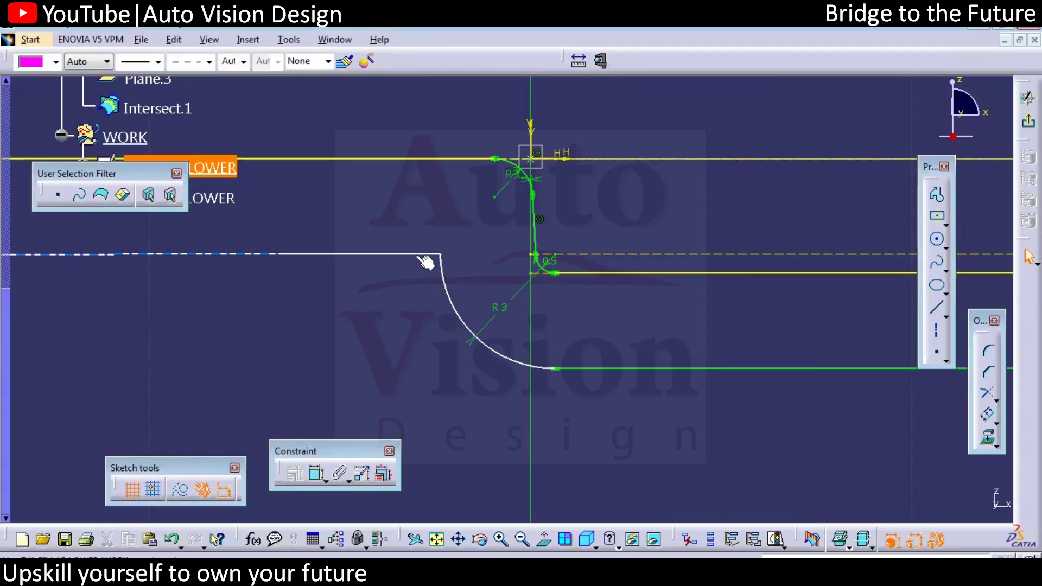
# Step: Constrain the short near-vertical offset line to be tangent to the upper end of the R 3 arc
pyautogui.click(445, 290)
pyautogui.moveTo(450, 293)
pyautogui.mouseDown(button='middle')
pyautogui.moveTo(532, 348)
pyautogui.moveTo(575, 310)
pyautogui.mouseUp(button='middle')
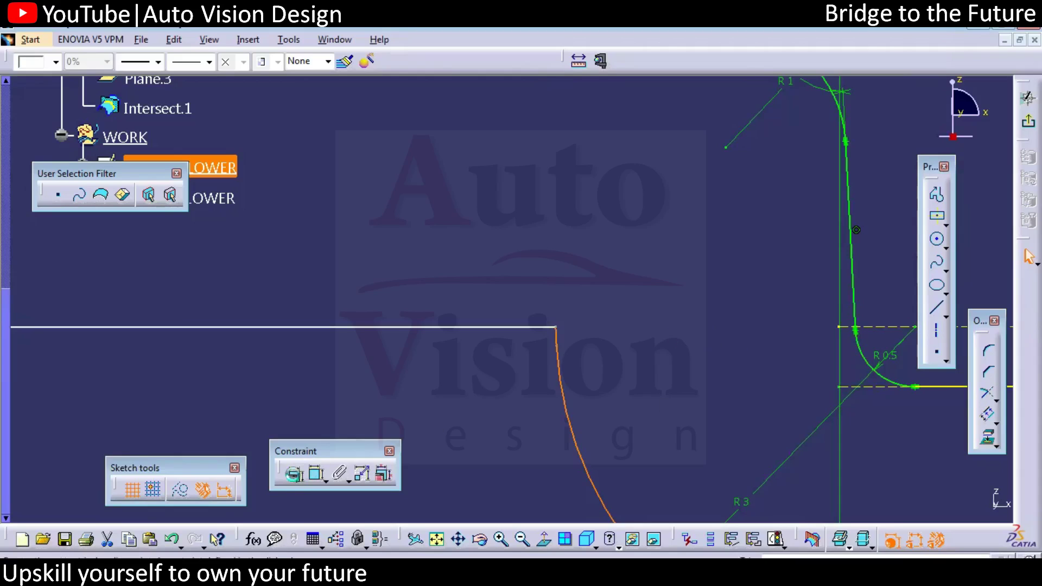
pyautogui.click(918, 500)
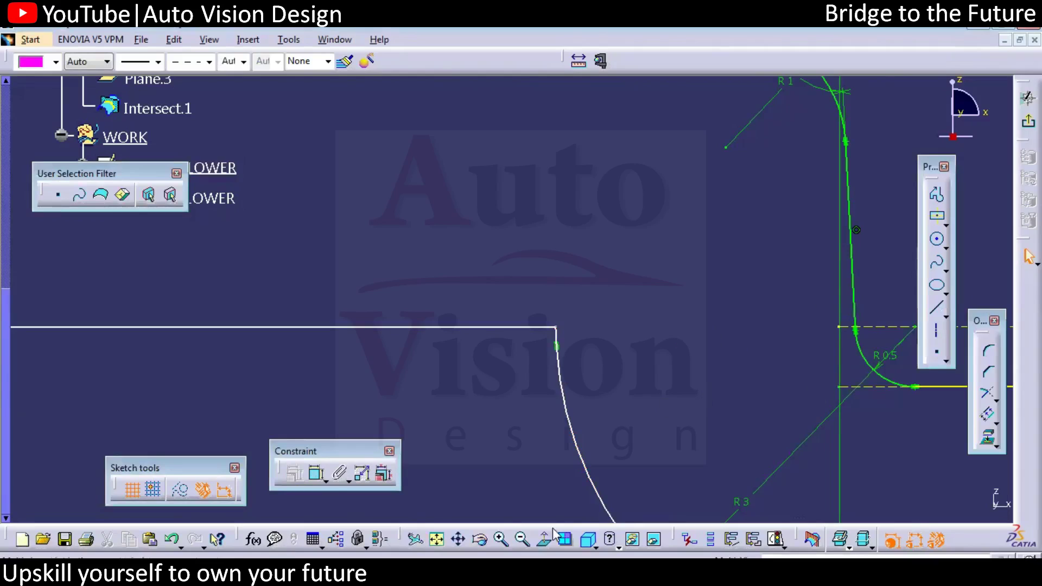
# Step: Dimension the distance between the original slanted wall line and the short near-vertical offset line
pyautogui.click(317, 475)
pyautogui.click(857, 295)
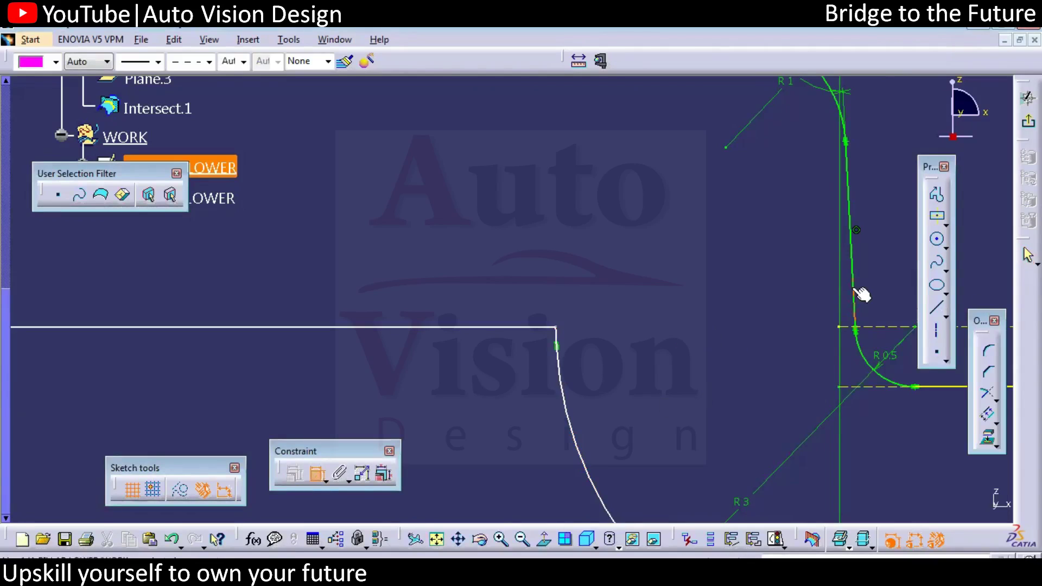
pyautogui.click(560, 340)
pyautogui.click(657, 341)
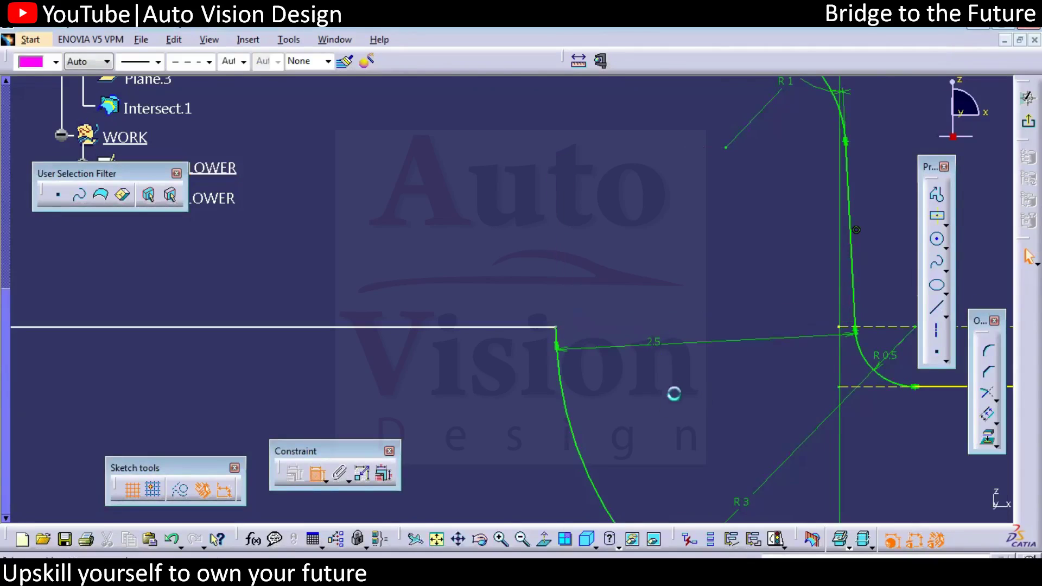
# Step: Dimension the vertical distance between the upper horizontal original line and its offset line
pyautogui.click(318, 474)
pyautogui.click(402, 328)
pyautogui.moveTo(424, 300); pyautogui.dragTo(418, 337, button='middle')
pyautogui.click(492, 125)
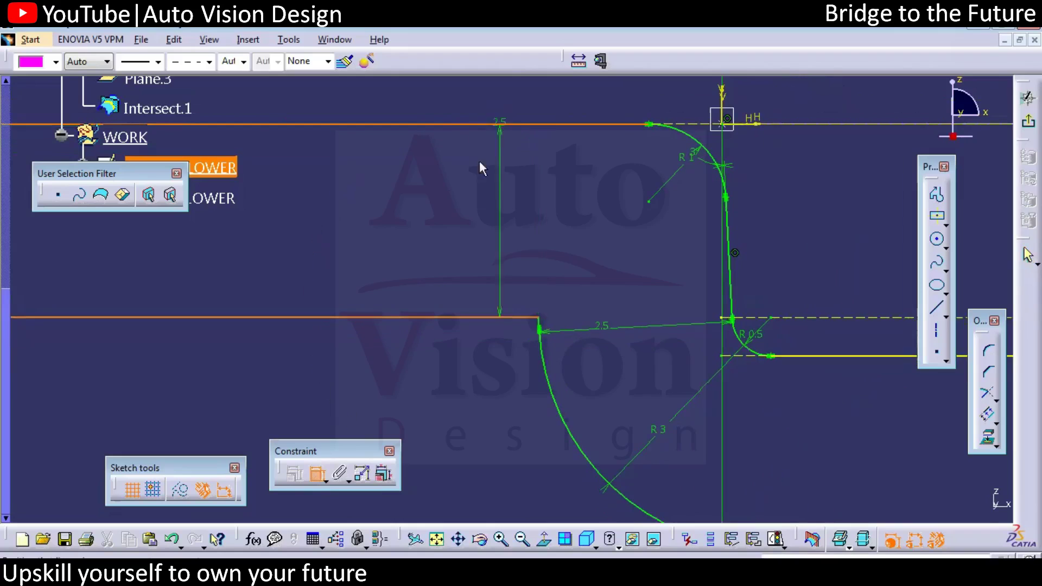
pyautogui.click(417, 205)
# Step: Constrain the large offset arc to be tangent to the horizontal offset line at the profile's far end
pyautogui.moveTo(480, 280)
pyautogui.mouseDown(button='middle')
pyautogui.moveTo(432, 365)
pyautogui.moveTo(352, 363)
pyautogui.moveTo(421, 389)
pyautogui.moveTo(282, 363)
pyautogui.moveTo(391, 377)
pyautogui.moveTo(375, 303)
pyautogui.moveTo(466, 235)
pyautogui.moveTo(536, 205)
pyautogui.moveTo(554, 164)
pyautogui.mouseUp(button='middle')
pyautogui.moveTo(529, 212)
pyautogui.mouseDown(button='middle')
pyautogui.moveTo(459, 373)
pyautogui.moveTo(431, 490)
pyautogui.moveTo(384, 411)
pyautogui.moveTo(235, 312)
pyautogui.moveTo(498, 402)
pyautogui.moveTo(219, 334)
pyautogui.moveTo(493, 421)
pyautogui.moveTo(489, 217)
pyautogui.mouseUp(button='middle')
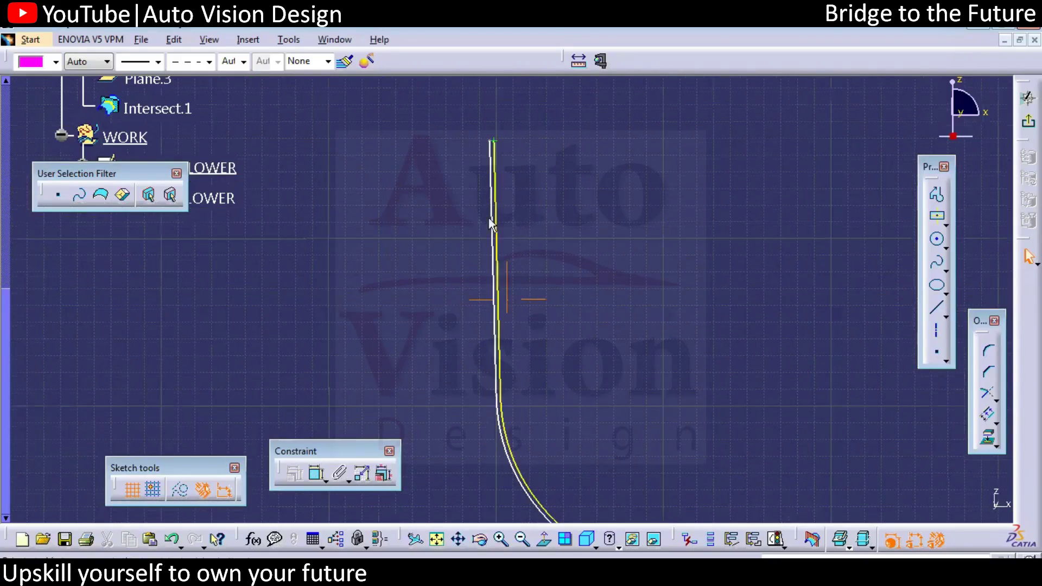
pyautogui.moveTo(461, 360); pyautogui.dragTo(379, 209, button='middle')
pyautogui.click(396, 199)
pyautogui.moveTo(350, 169)
pyautogui.mouseDown(button='middle')
pyautogui.moveTo(325, 125)
pyautogui.moveTo(310, 262)
pyautogui.moveTo(426, 325)
pyautogui.mouseUp(button='middle')
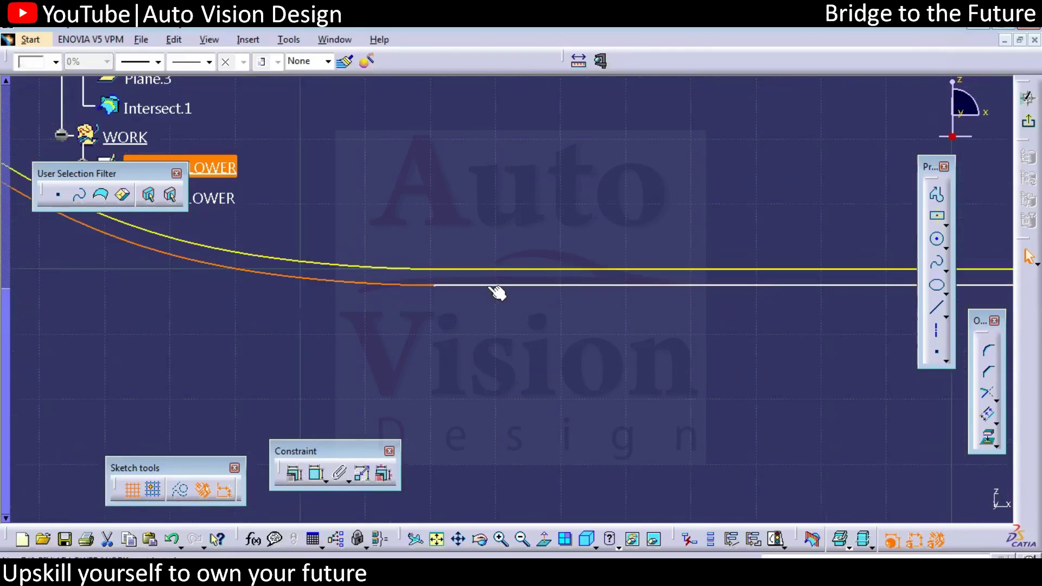
pyautogui.click(293, 475)
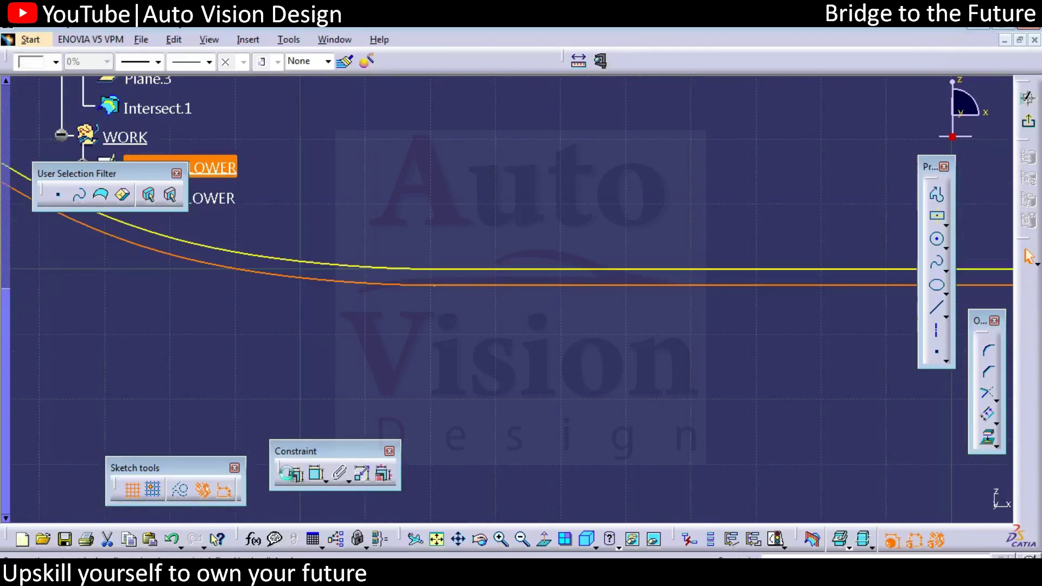
pyautogui.click(942, 388)
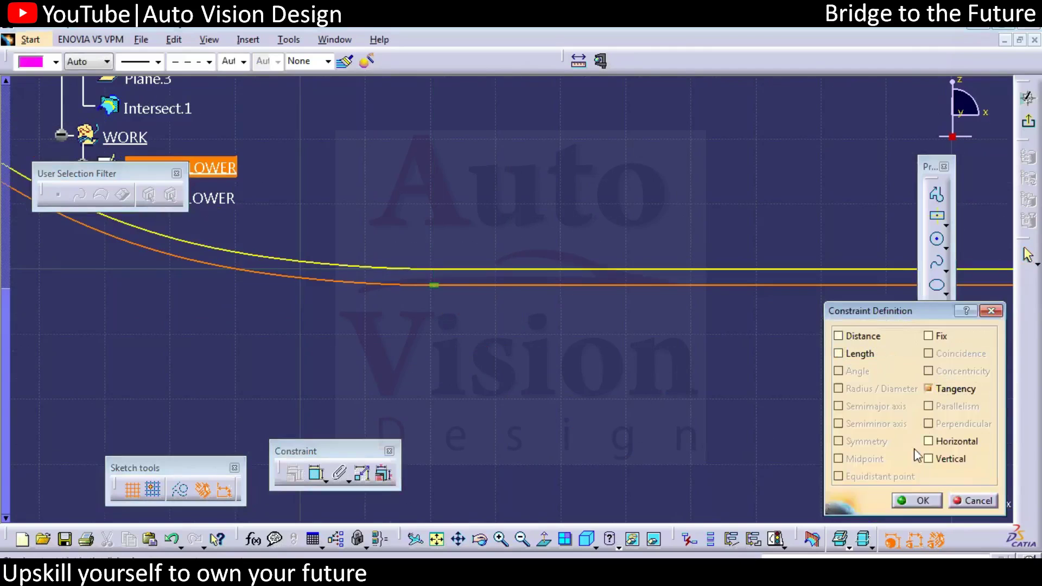
pyautogui.click(910, 500)
# Step: Constrain the tall near-vertical offset line to be tangent to the upper end of the large offset arc
pyautogui.moveTo(348, 158); pyautogui.dragTo(323, 245, button='middle')
pyautogui.moveTo(354, 182)
pyautogui.mouseDown(button='middle')
pyautogui.moveTo(474, 344)
pyautogui.moveTo(481, 275)
pyautogui.mouseUp(button='middle')
pyautogui.click(503, 433)
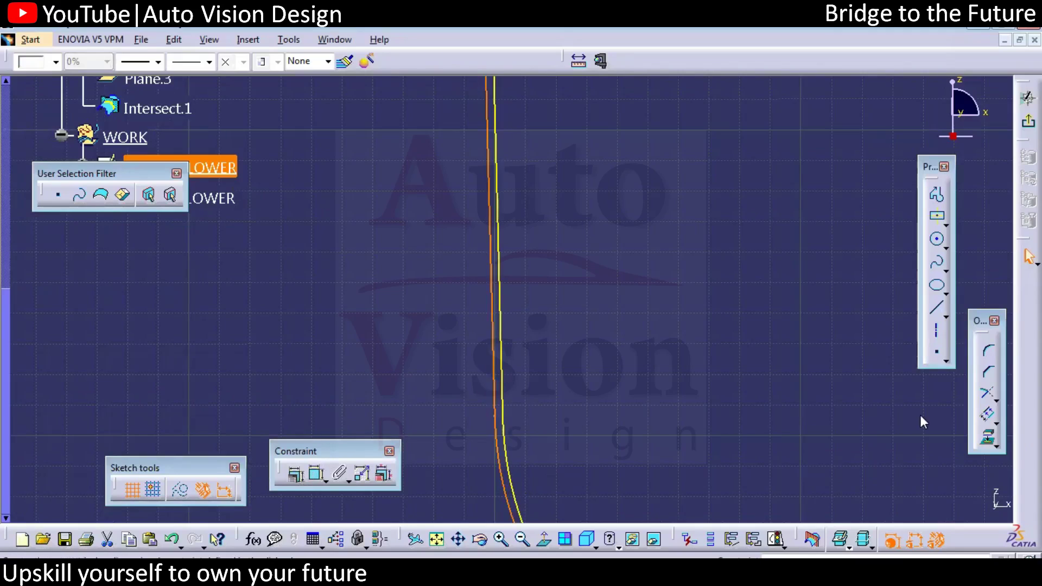
pyautogui.click(950, 396)
pyautogui.click(917, 502)
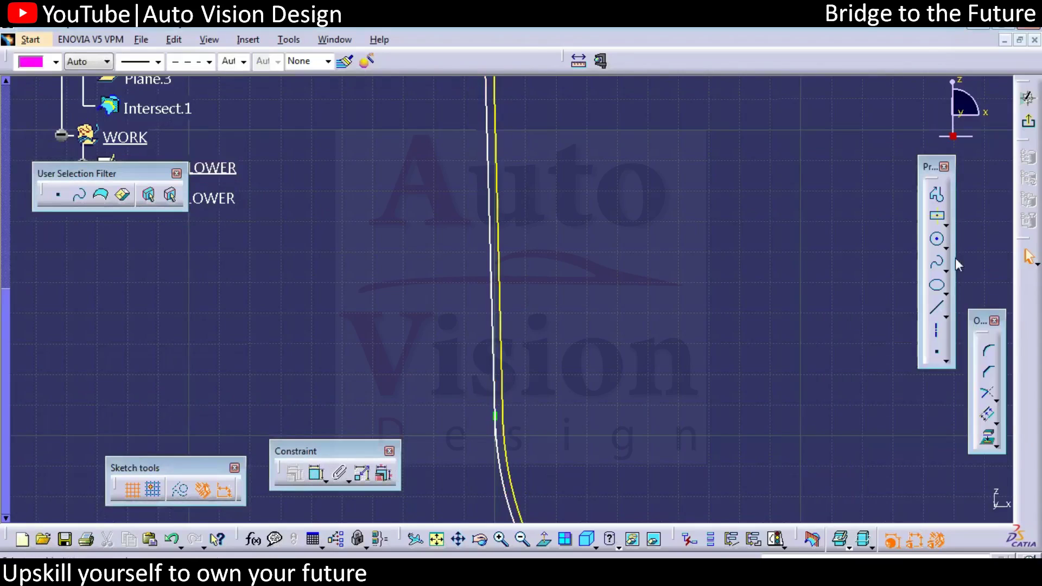
# Step: Dimension the spacing of the tall offset line from the original wall, and of the offset curve from the original farther down
pyautogui.click(315, 477)
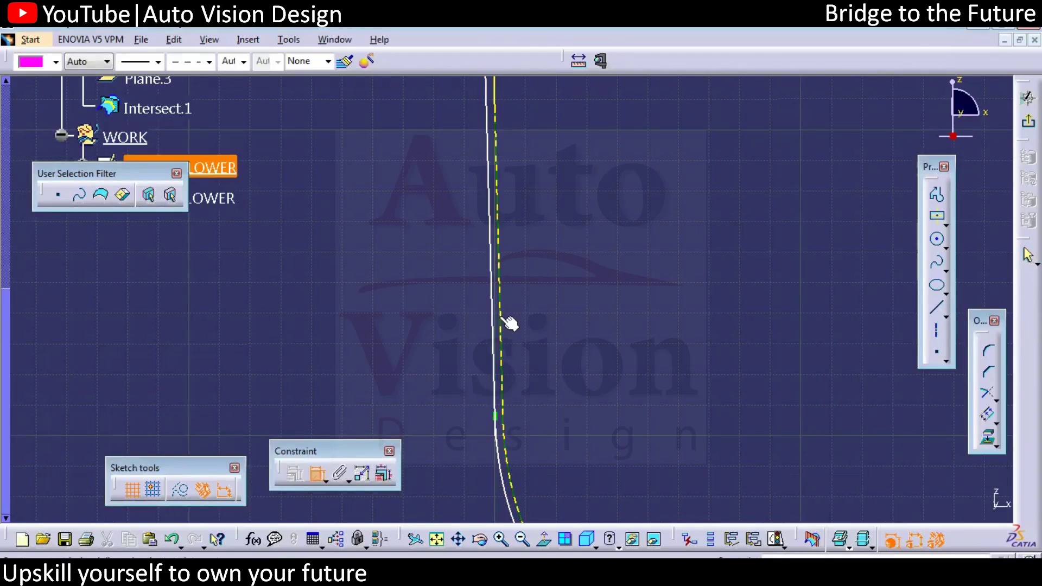
pyautogui.click(497, 342)
pyautogui.click(317, 468)
pyautogui.moveTo(583, 493); pyautogui.dragTo(477, 209, button='middle')
pyautogui.click(772, 459)
pyautogui.click(824, 466)
pyautogui.click(780, 496)
pyautogui.moveTo(664, 472)
pyautogui.mouseDown(button='middle')
pyautogui.moveTo(647, 353)
pyautogui.moveTo(678, 289)
pyautogui.mouseUp(button='middle')
pyautogui.click(317, 475)
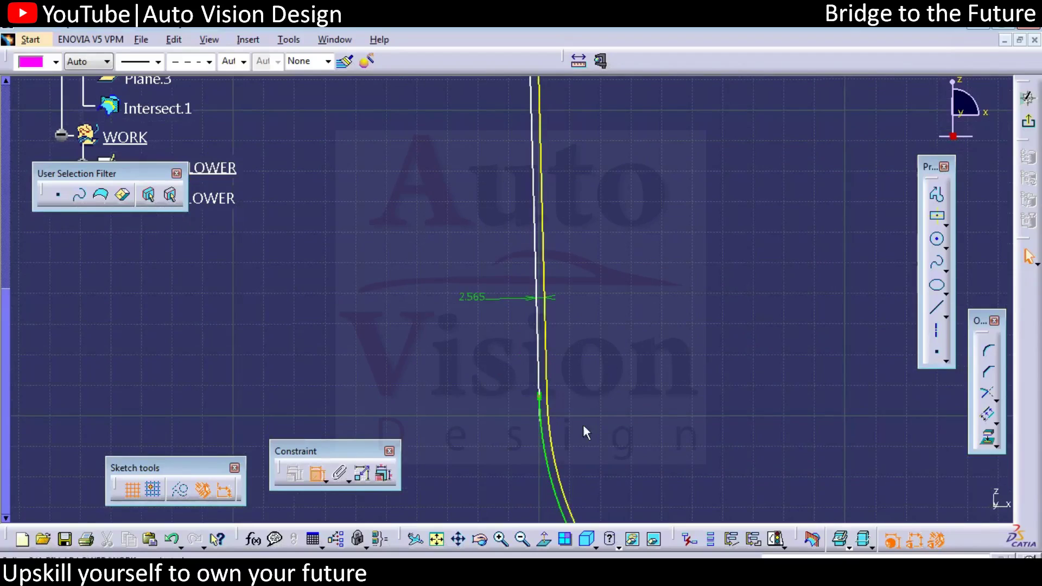
pyautogui.click(553, 429)
pyautogui.press('Escape')
# Step: Examine the junction of the tall offset line with the large arc and the line's upper end
pyautogui.moveTo(603, 381); pyautogui.dragTo(677, 158, button='middle')
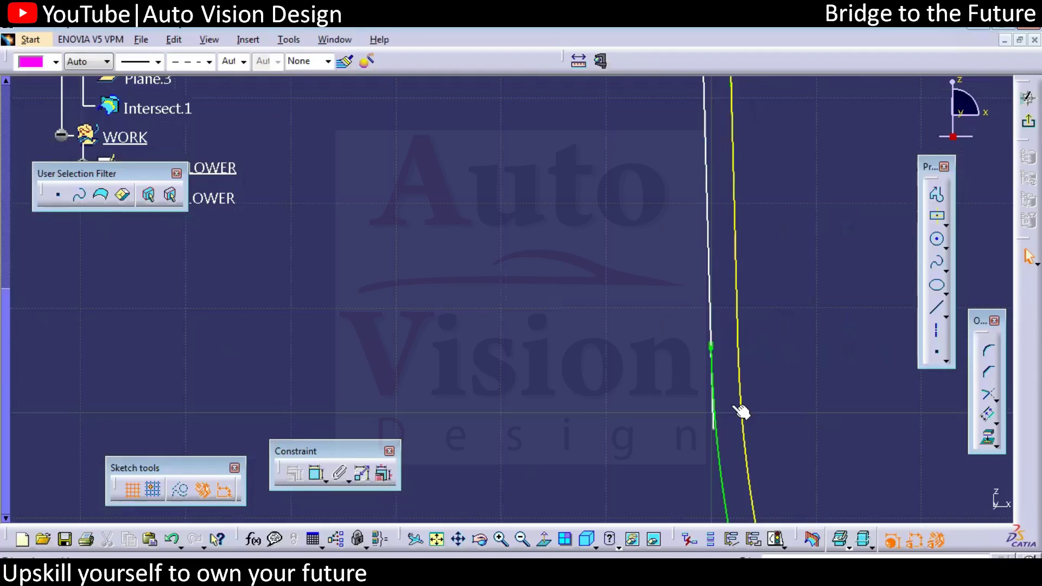
pyautogui.click(727, 479)
pyautogui.click(713, 429)
pyautogui.click(797, 358)
pyautogui.moveTo(760, 413); pyautogui.dragTo(742, 538, button='middle')
pyautogui.moveTo(685, 253); pyautogui.dragTo(675, 500, button='middle')
pyautogui.moveTo(675, 103); pyautogui.dragTo(681, 415, button='middle')
pyautogui.keyDown('ctrl'); pyautogui.moveTo(682, 330); pyautogui.dragTo(739, 196, button='middle'); pyautogui.keyUp('ctrl')
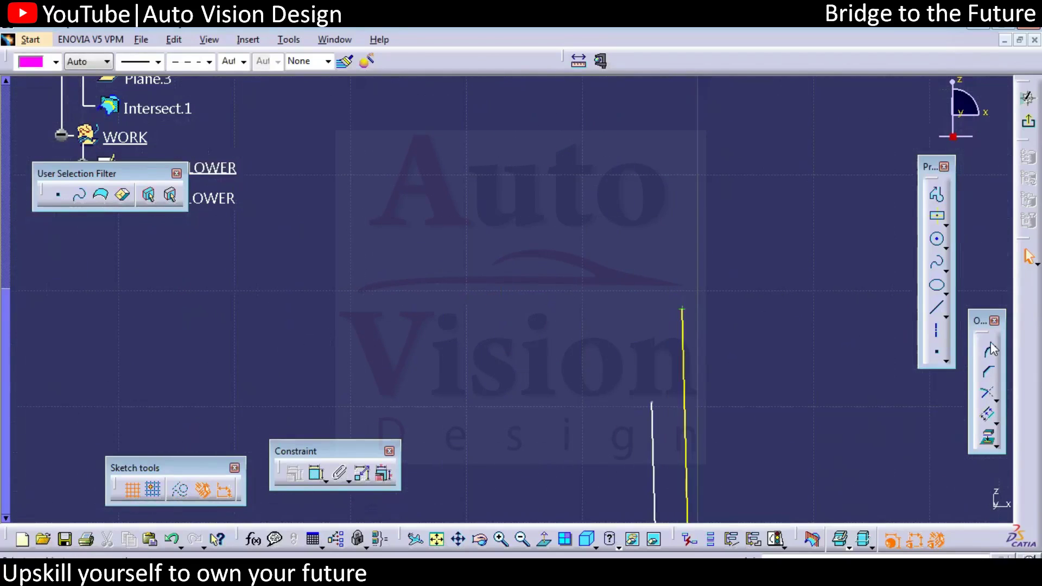
# Step: Draw a horizontal line about 16 mm long from the original wall's upper end across and beyond the tall offset line
pyautogui.click(683, 310)
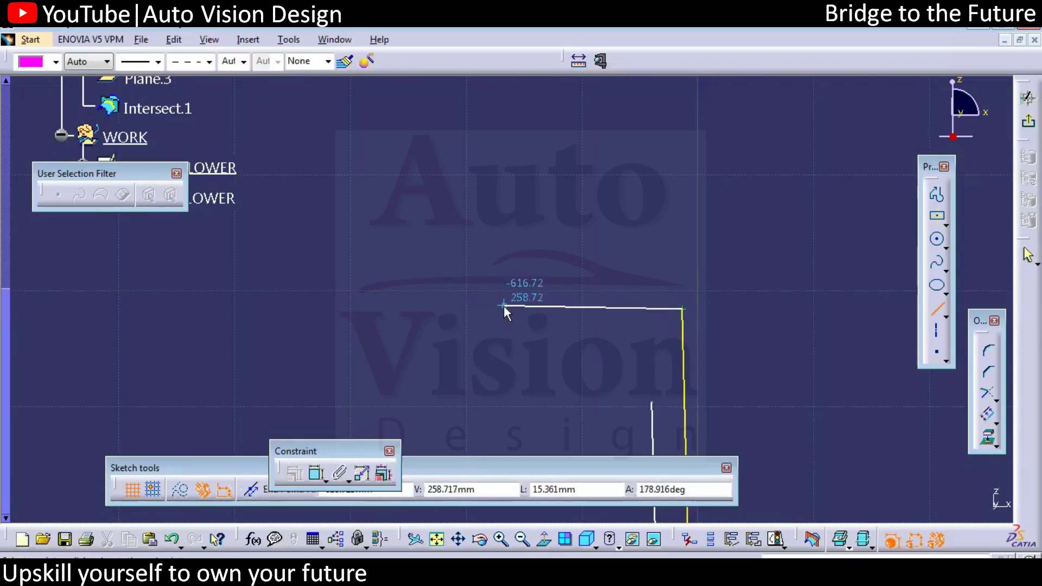
pyautogui.click(496, 308)
pyautogui.moveTo(821, 427); pyautogui.dragTo(760, 347, button='middle')
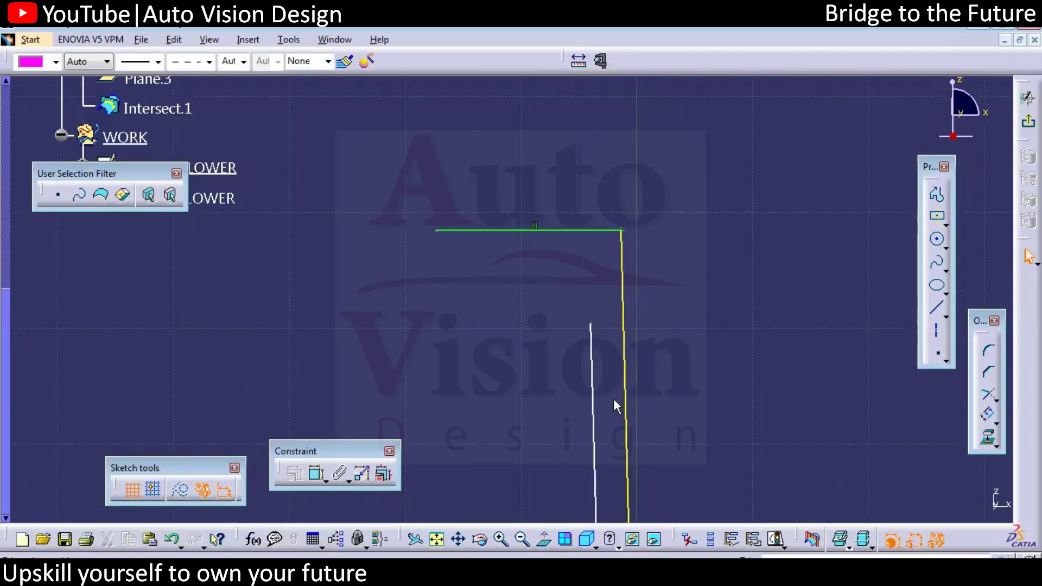
# Step: Extend the tall offset line with a tangent line from its upper end to just above the horizontal line
pyautogui.click(595, 404)
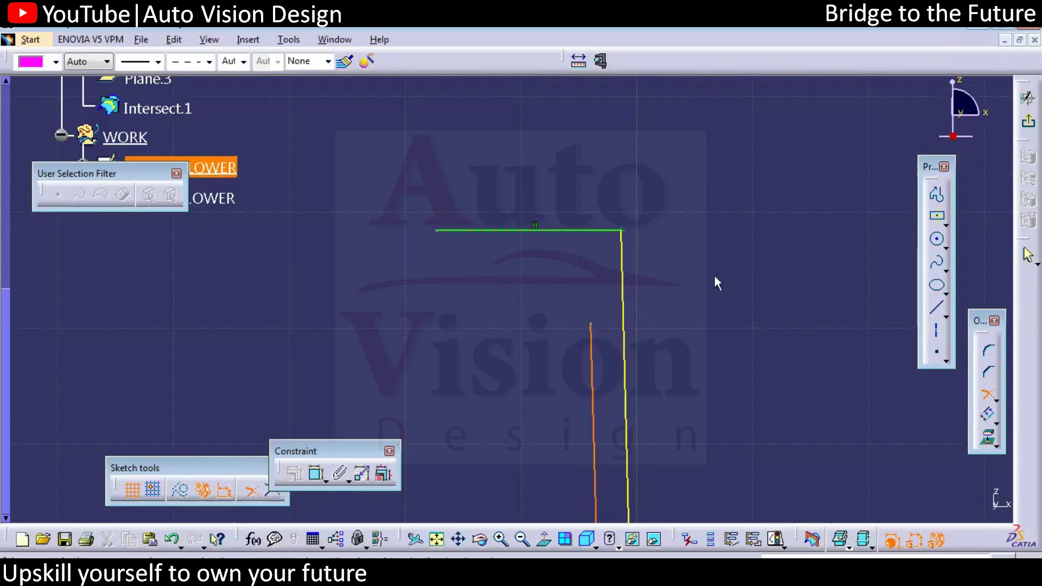
pyautogui.press('Escape')
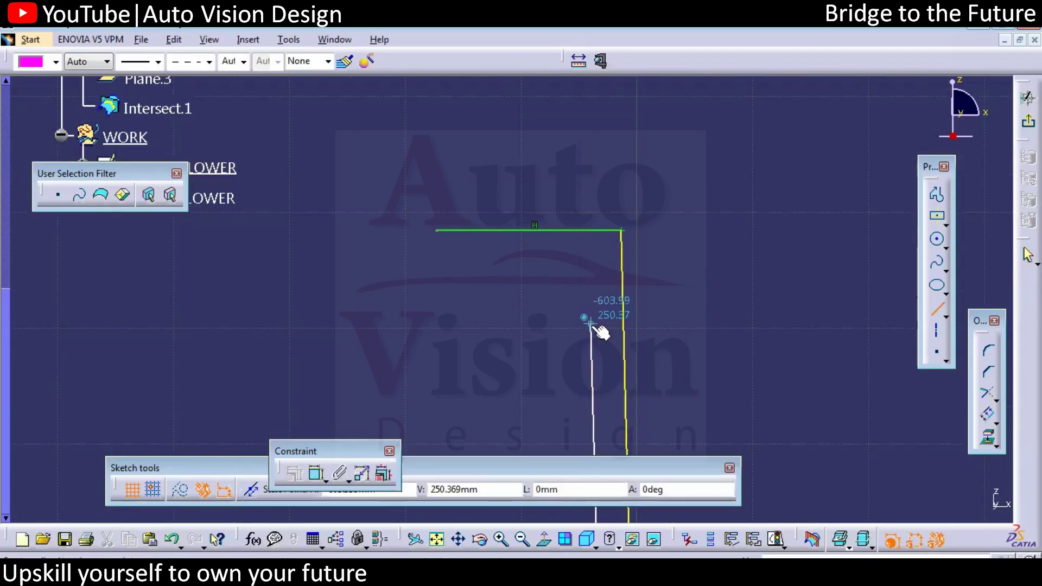
pyautogui.rightClick(611, 401)
pyautogui.click(623, 470)
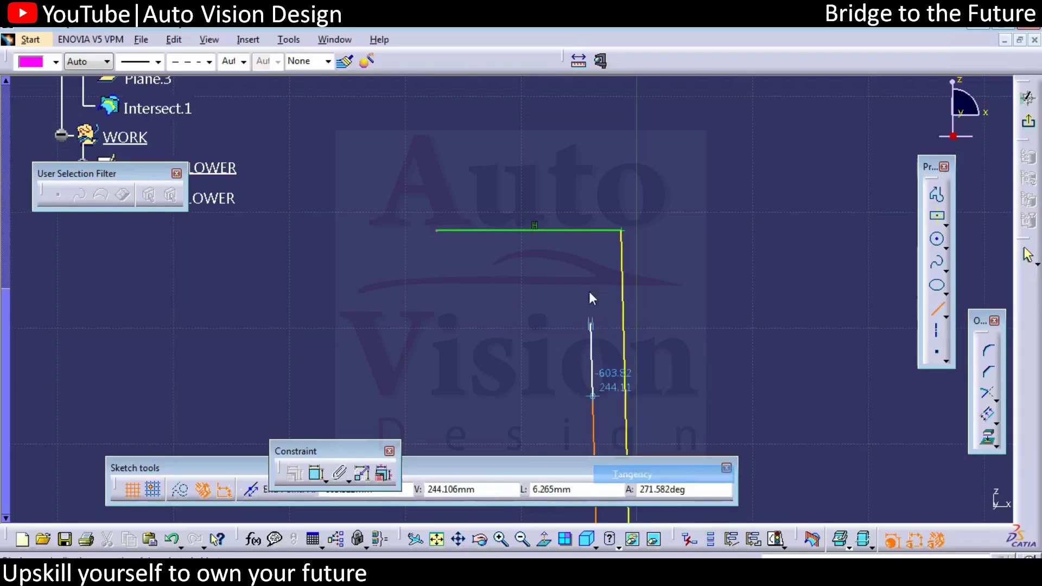
pyautogui.click(581, 199)
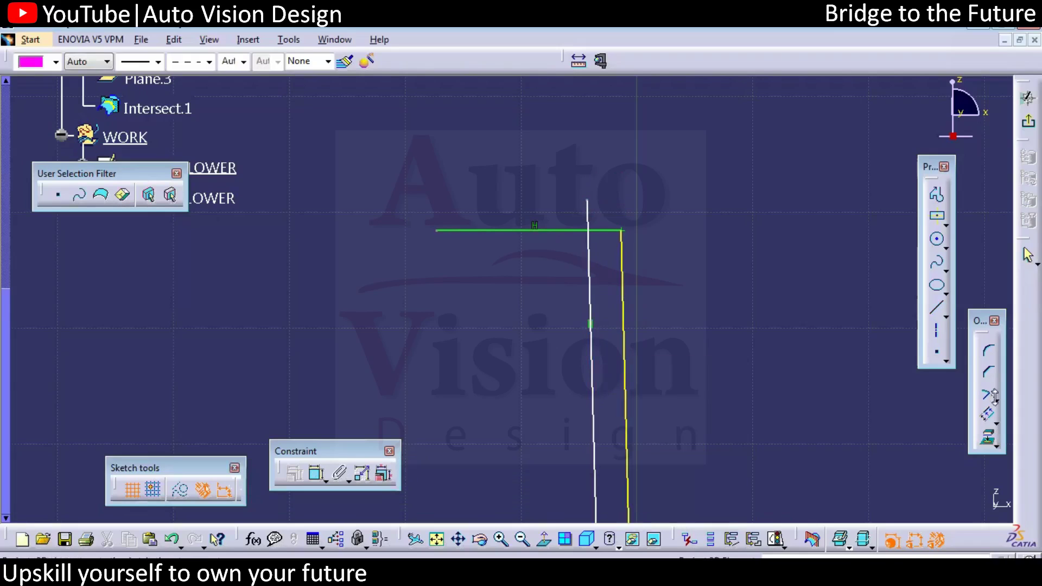
# Step: Trim the horizontal line and the tangent extension line to each other, closing the top of the profile
pyautogui.press('t')
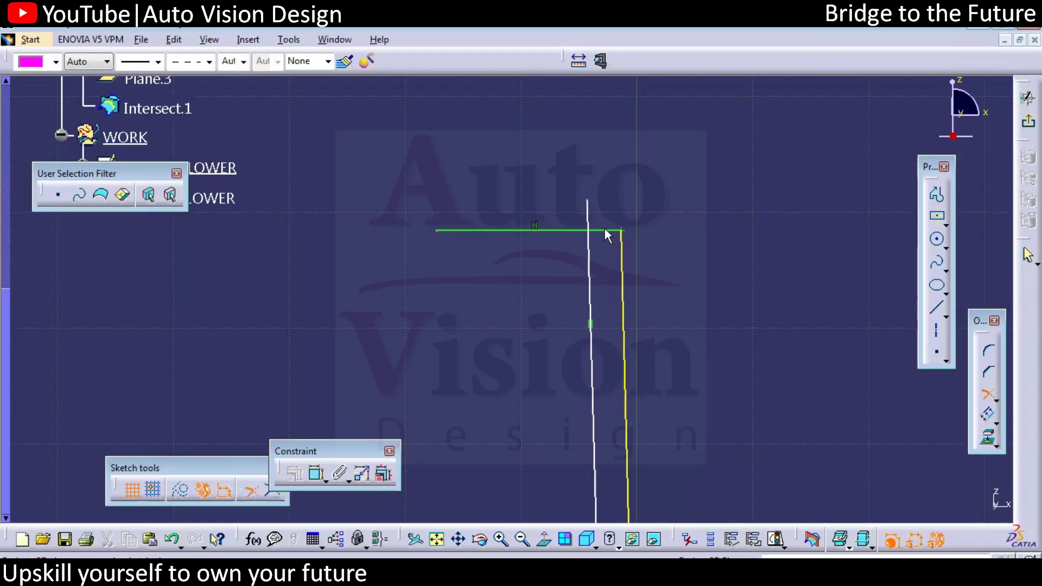
pyautogui.click(606, 232)
pyautogui.click(587, 249)
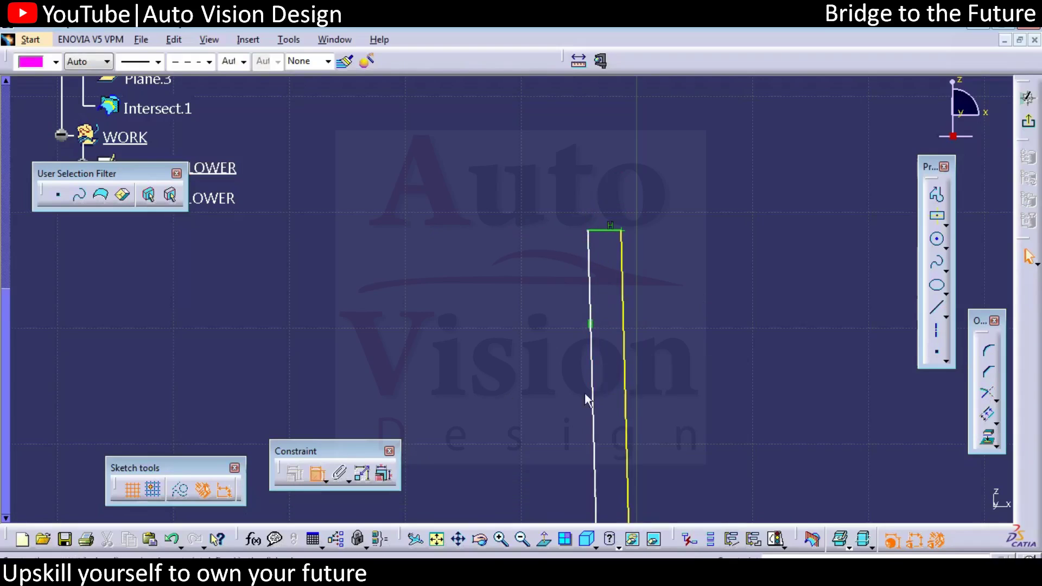
# Step: Dimension the vertical distance between the tall offset line's upper end and the horizontal closing line
pyautogui.click(591, 325)
pyautogui.click(604, 231)
pyautogui.click(524, 295)
pyautogui.click(316, 475)
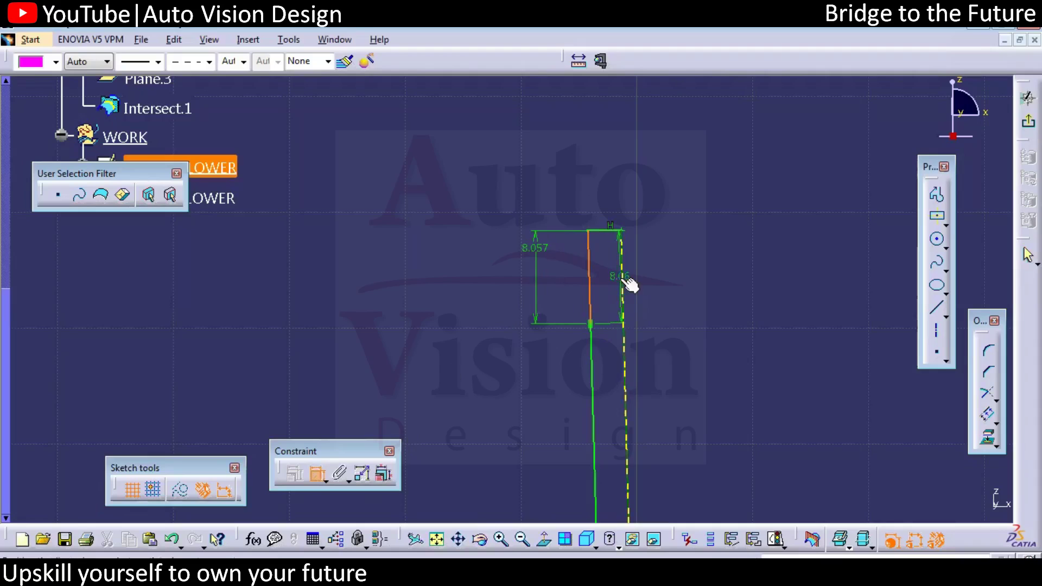
pyautogui.press('Escape')
# Step: Check the constrained profile along its length down to the 30 mm flange and exit the sketch
pyautogui.moveTo(755, 286)
pyautogui.keyDown('ctrl'); pyautogui.mouseDown(button='middle')
pyautogui.moveTo(584, 181)
pyautogui.moveTo(579, 284)
pyautogui.moveTo(472, 154)
pyautogui.moveTo(162, 70)
pyautogui.mouseUp(button='middle'); pyautogui.keyUp('ctrl')
pyautogui.moveTo(678, 286); pyautogui.dragTo(234, 274, button='middle')
pyautogui.moveTo(803, 338)
pyautogui.mouseDown(button='middle')
pyautogui.moveTo(500, 337)
pyautogui.moveTo(477, 354)
pyautogui.mouseUp(button='middle')
pyautogui.moveTo(477, 354)
pyautogui.keyDown('ctrl'); pyautogui.mouseDown(button='middle')
pyautogui.moveTo(637, 188)
pyautogui.moveTo(689, 289)
pyautogui.moveTo(747, 333)
pyautogui.moveTo(749, 346)
pyautogui.moveTo(581, 426)
pyautogui.mouseUp(button='middle'); pyautogui.keyUp('ctrl')
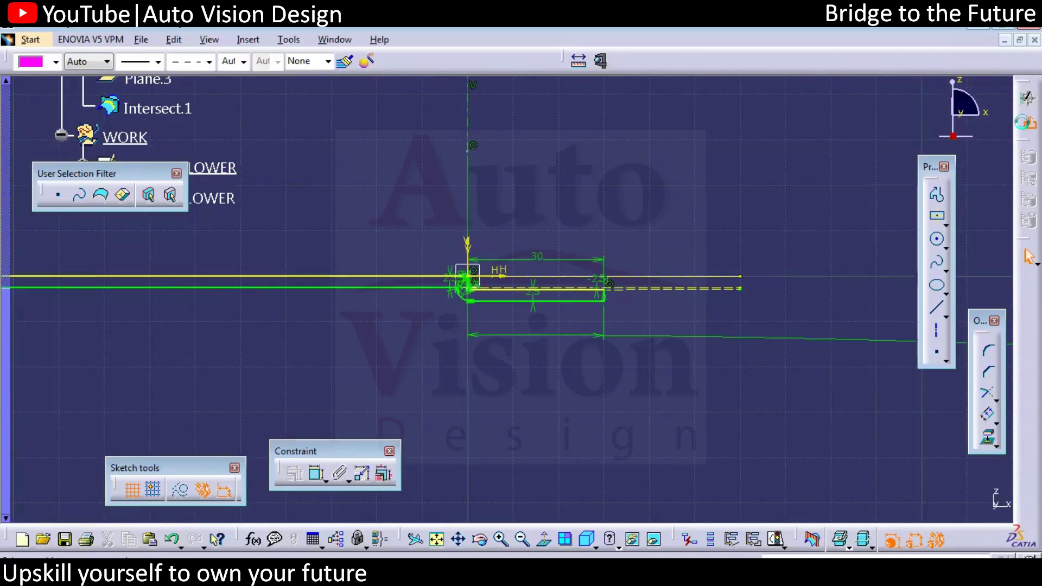
pyautogui.click(677, 231)
# Step: Set the A PILLAR LOWER sketch's colour to purple and its line thickness to 1 mm
pyautogui.moveTo(625, 263)
pyautogui.mouseDown(button='middle')
pyautogui.moveTo(716, 309)
pyautogui.moveTo(739, 308)
pyautogui.mouseUp(button='middle')
pyautogui.moveTo(739, 308)
pyautogui.keyDown('ctrl'); pyautogui.mouseDown(button='middle')
pyautogui.moveTo(728, 203)
pyautogui.moveTo(671, 158)
pyautogui.mouseUp(button='middle'); pyautogui.keyUp('ctrl')
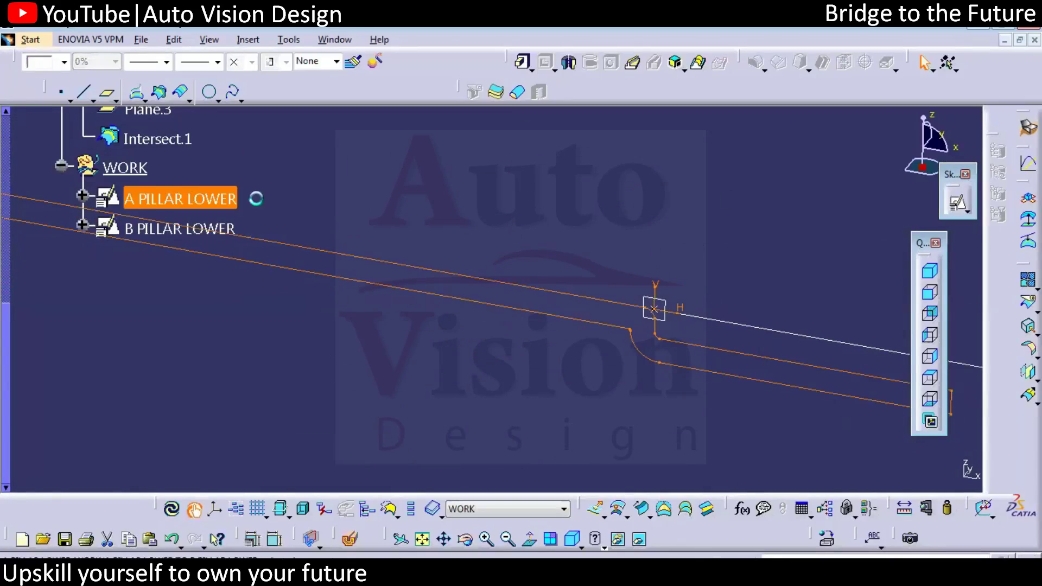
pyautogui.click(65, 62)
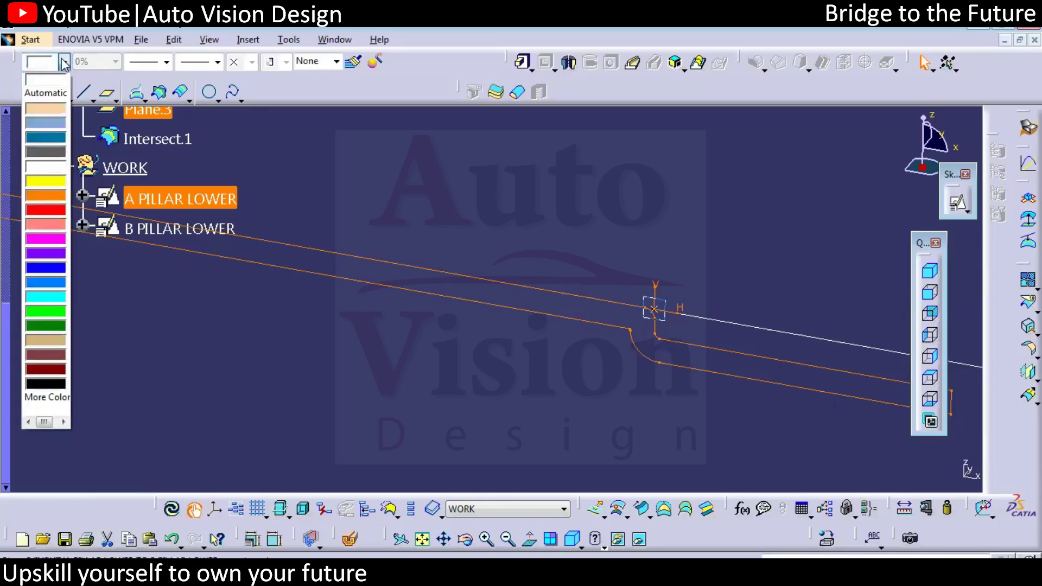
pyautogui.click(48, 252)
pyautogui.click(166, 62)
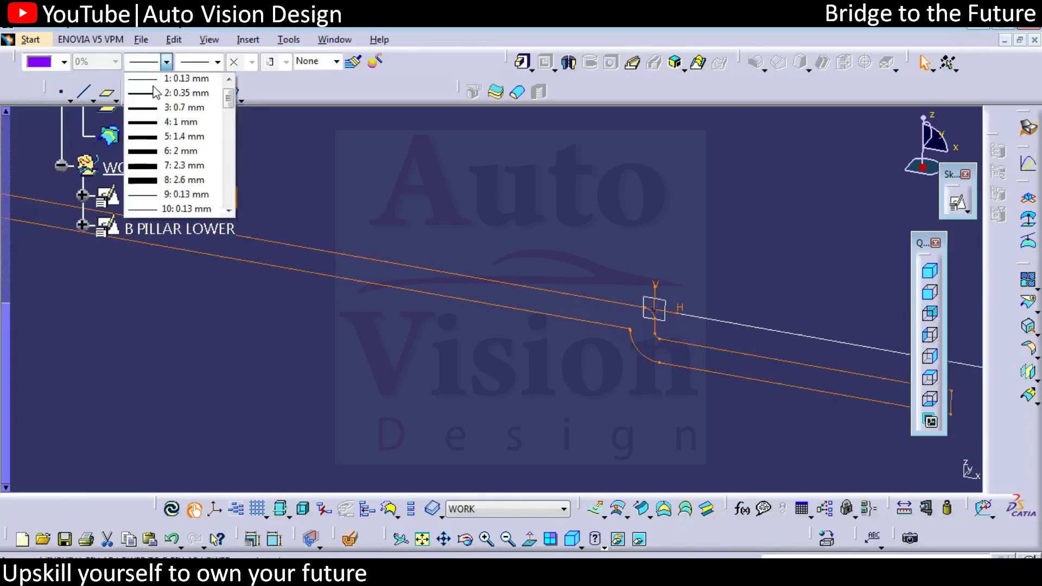
pyautogui.click(161, 124)
pyautogui.click(349, 182)
pyautogui.moveTo(546, 214); pyautogui.dragTo(504, 326, button='middle')
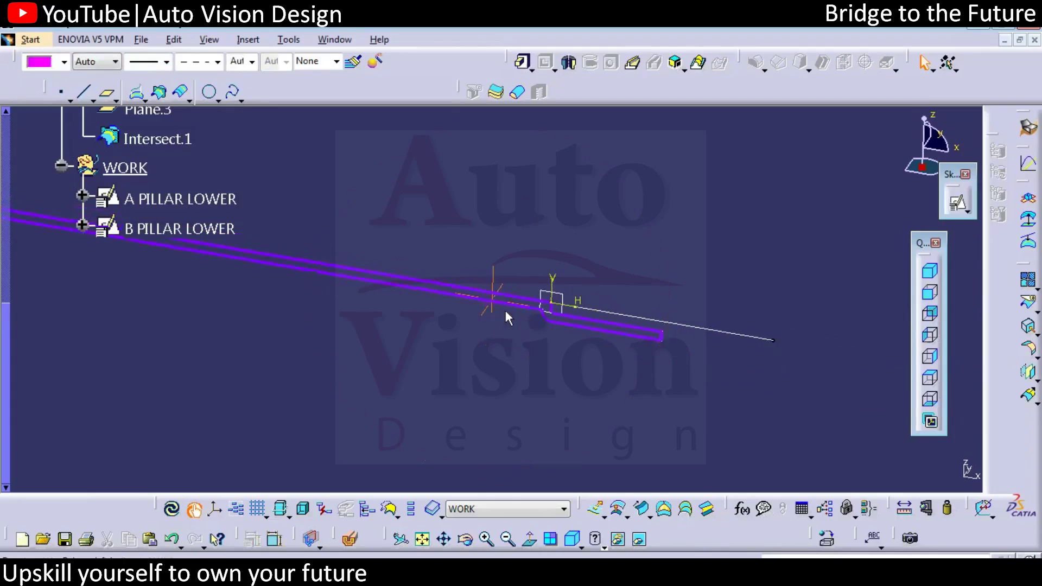
# Step: Change the A PILLAR LOWER sketch's colour to cyan and inspect the profile's stepped bend
pyautogui.click(190, 201)
pyautogui.click(60, 63)
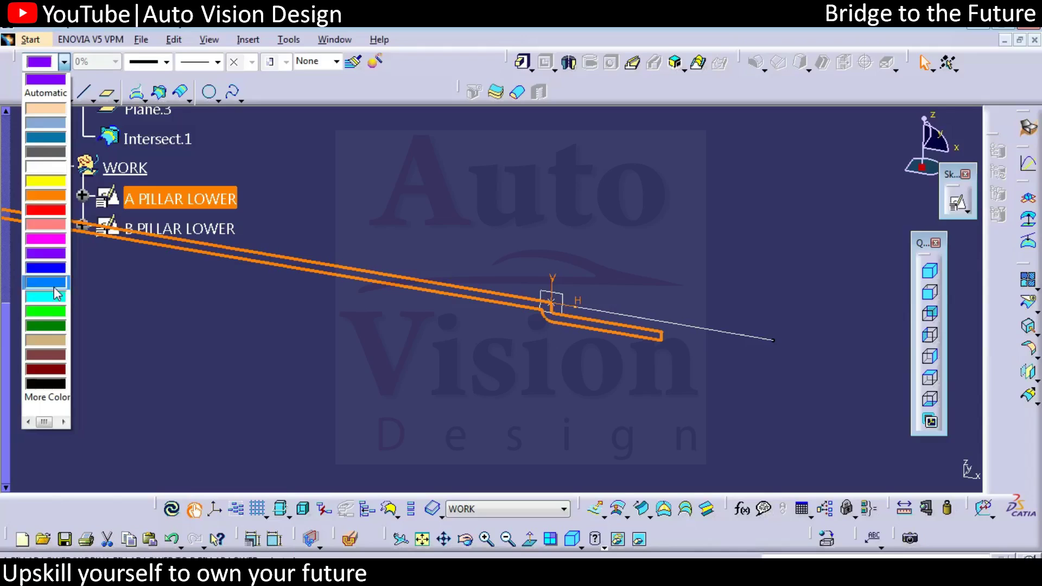
pyautogui.click(56, 298)
pyautogui.click(500, 206)
pyautogui.moveTo(605, 253)
pyautogui.mouseDown(button='middle')
pyautogui.moveTo(652, 163)
pyautogui.moveTo(498, 291)
pyautogui.moveTo(516, 311)
pyautogui.moveTo(549, 275)
pyautogui.moveTo(526, 275)
pyautogui.moveTo(449, 441)
pyautogui.moveTo(421, 423)
pyautogui.moveTo(480, 278)
pyautogui.mouseUp(button='middle')
pyautogui.moveTo(470, 325)
pyautogui.mouseDown(button='middle')
pyautogui.moveTo(431, 321)
pyautogui.moveTo(456, 330)
pyautogui.mouseUp(button='middle')
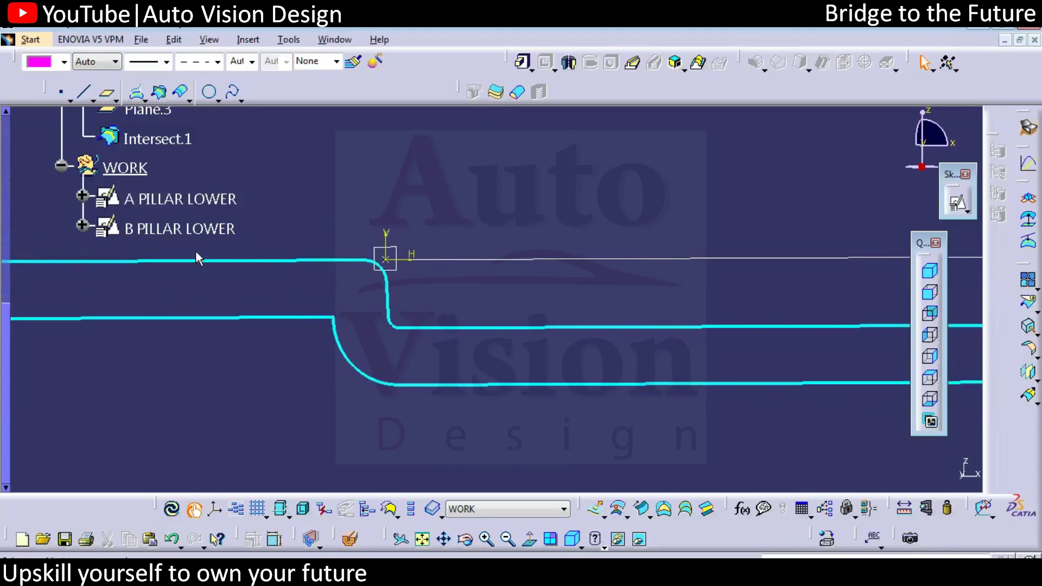